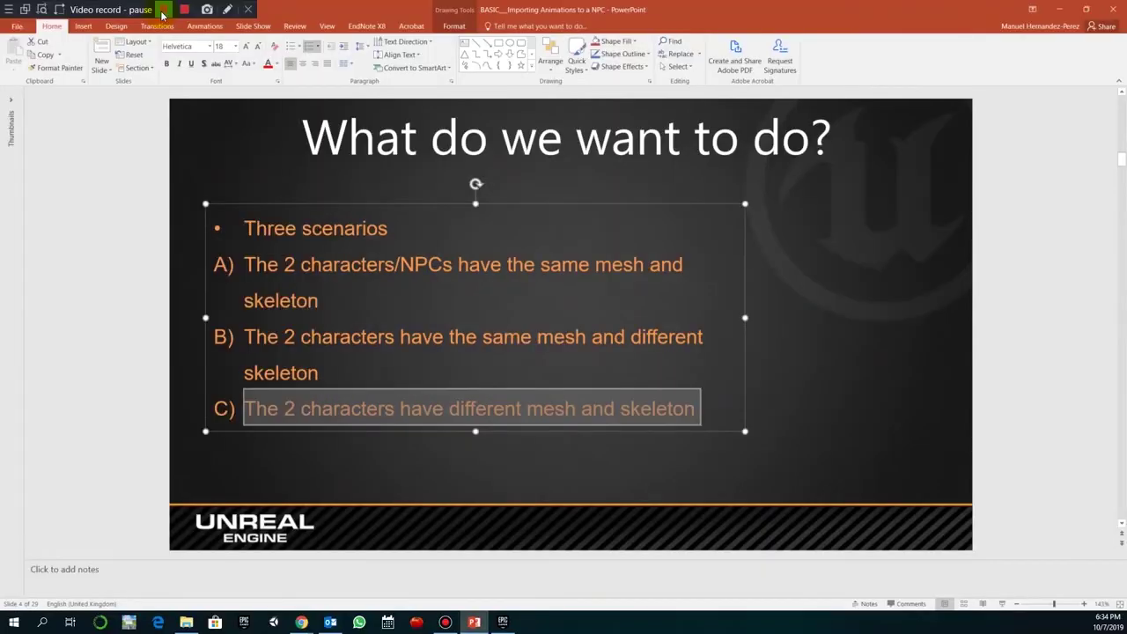
Switch from PowerPoint to the Unreal Editor showing the ThirdPersonExampleMap level.
{"action": "left_click", "coordinate": [164, 10]}
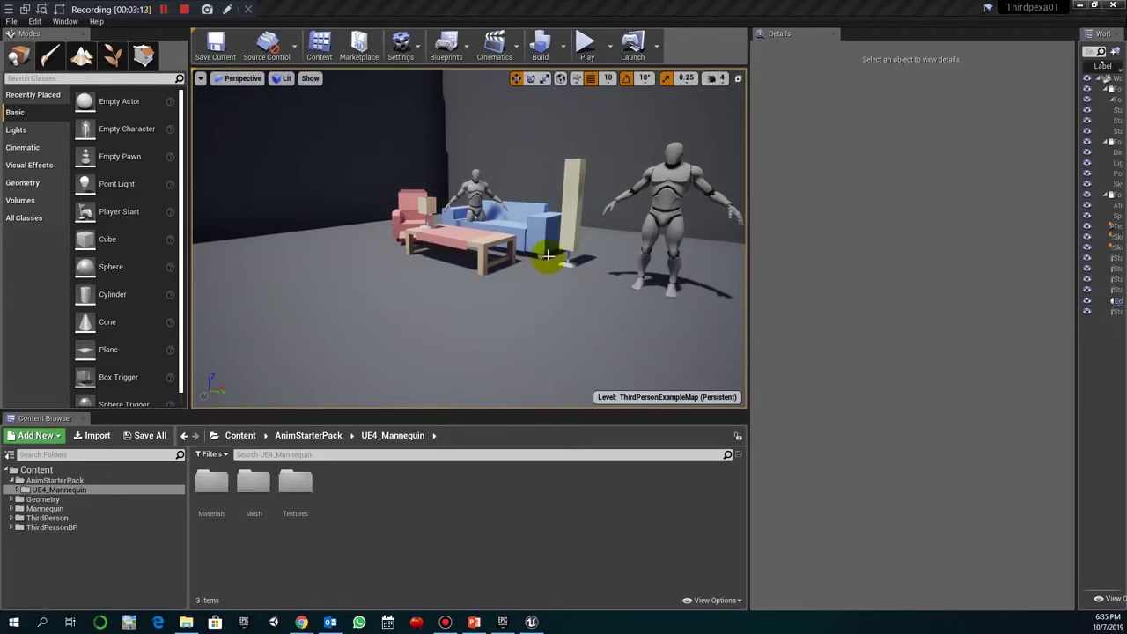
Select the seated mannequin Darren and drag him off the sofa toward the lamp.
{"action": "left_click", "coordinate": [319, 227]}
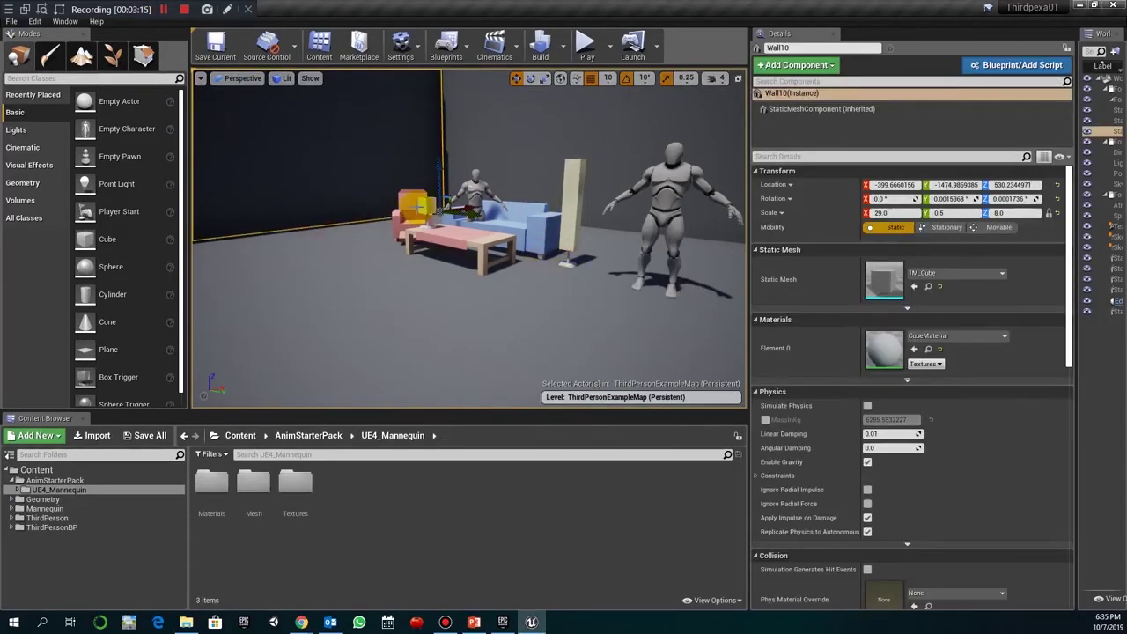
{"action": "left_click_drag", "start_coordinate": [613, 284], "coordinate": [608, 335]}
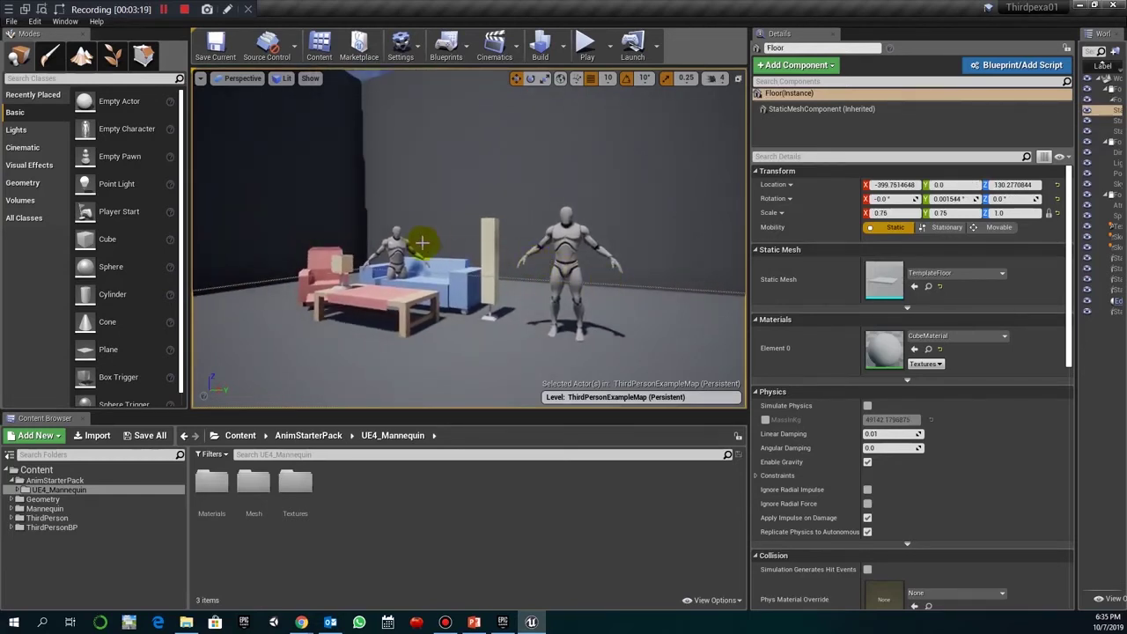
{"action": "mouse_move", "coordinate": [422, 242]}
{"action": "right_mouse_down"}
{"action": "mouse_move", "coordinate": [418, 198]}
{"action": "mouse_move", "coordinate": [414, 240]}
{"action": "right_mouse_up"}
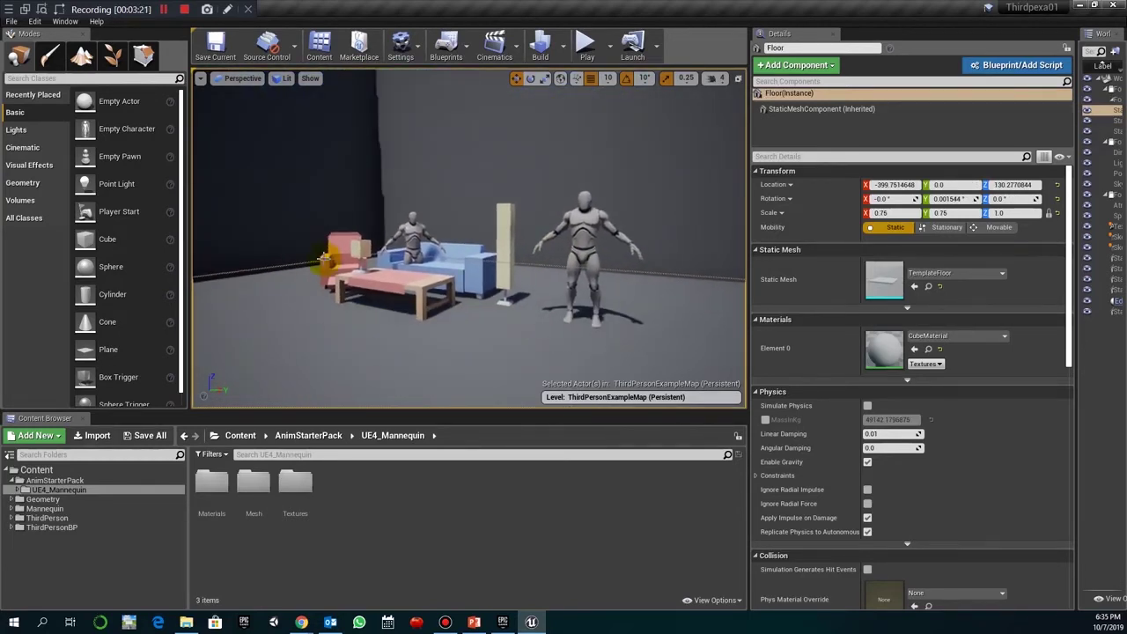
{"action": "left_click", "coordinate": [328, 260]}
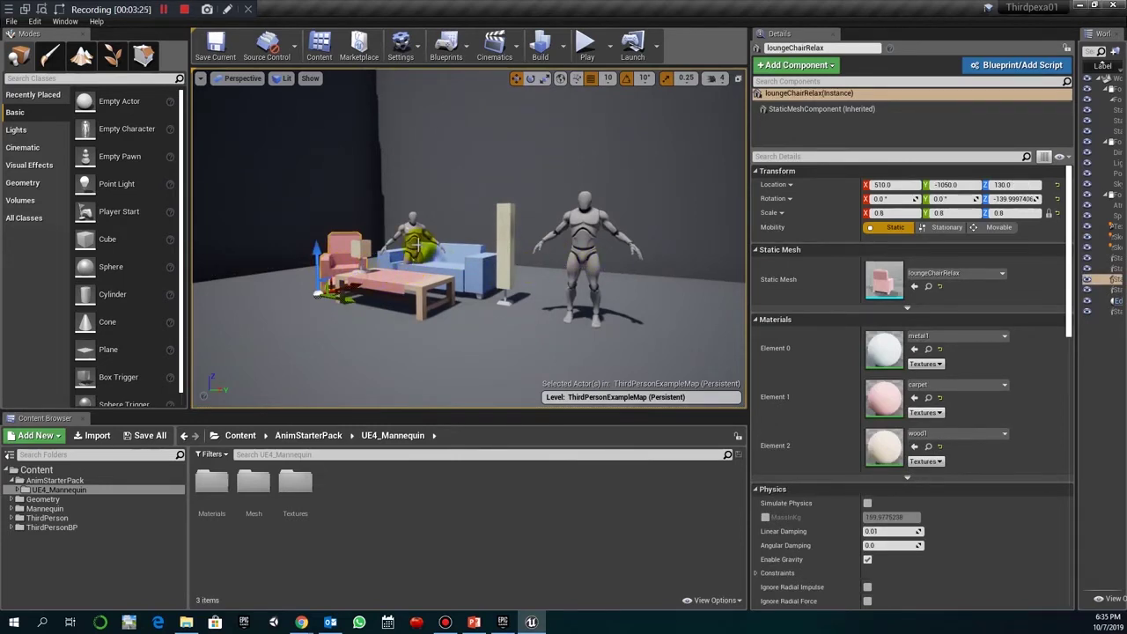
{"action": "left_click", "coordinate": [421, 246]}
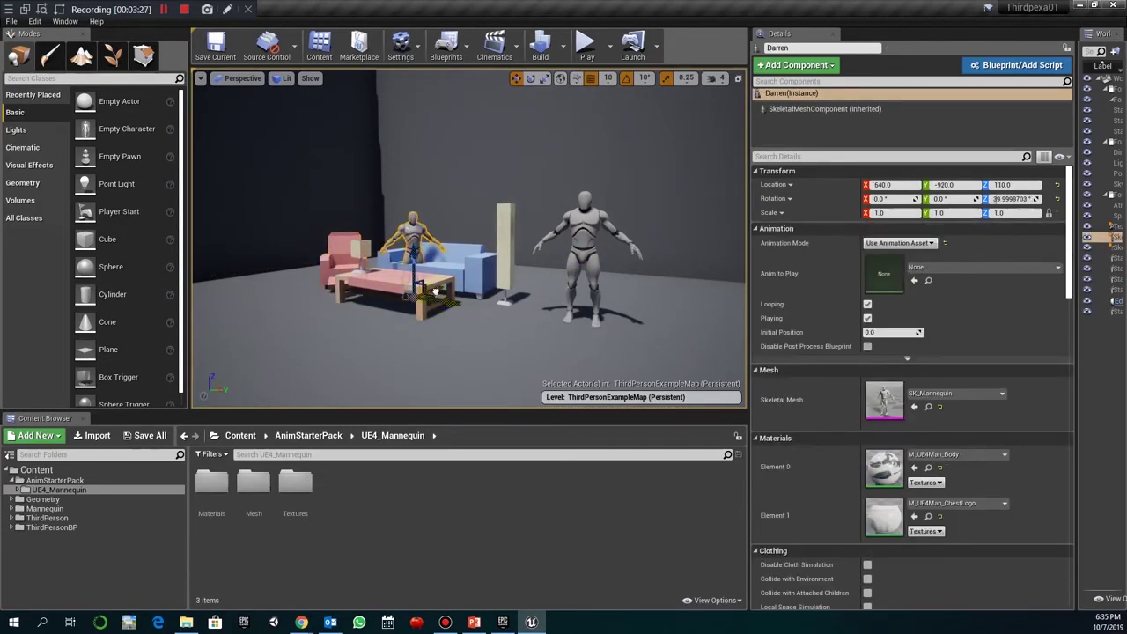
{"action": "left_click_drag", "start_coordinate": [435, 290], "coordinate": [408, 287]}
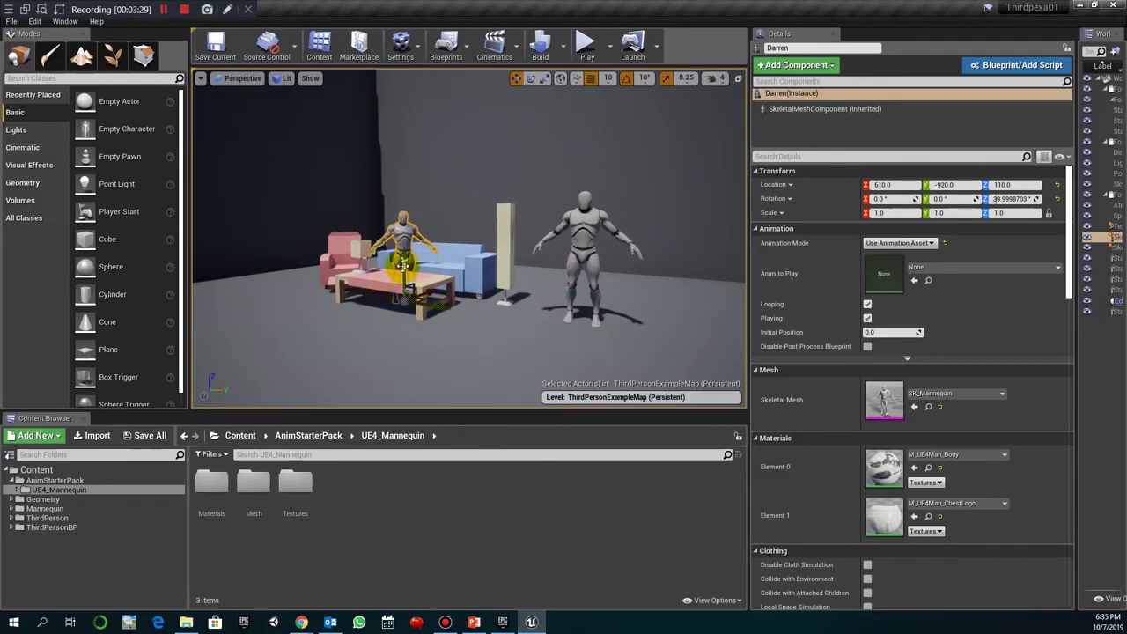
{"action": "left_click_drag", "start_coordinate": [403, 264], "coordinate": [546, 303]}
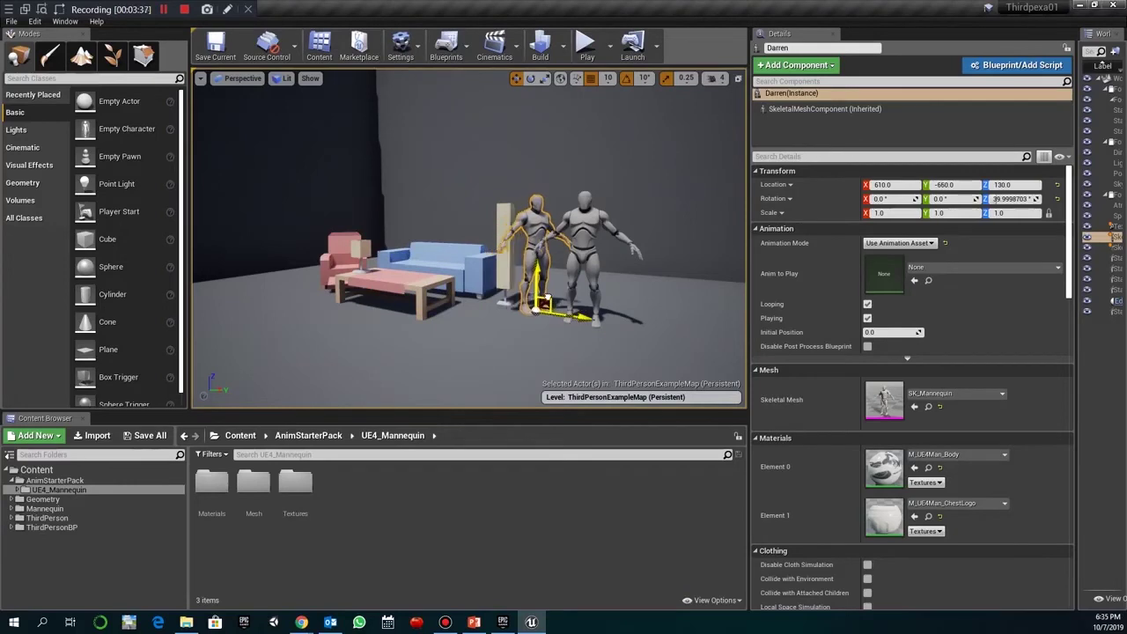
Nudge Darren beside the lamp and move Jason next to him.
{"action": "left_click", "coordinate": [504, 262]}
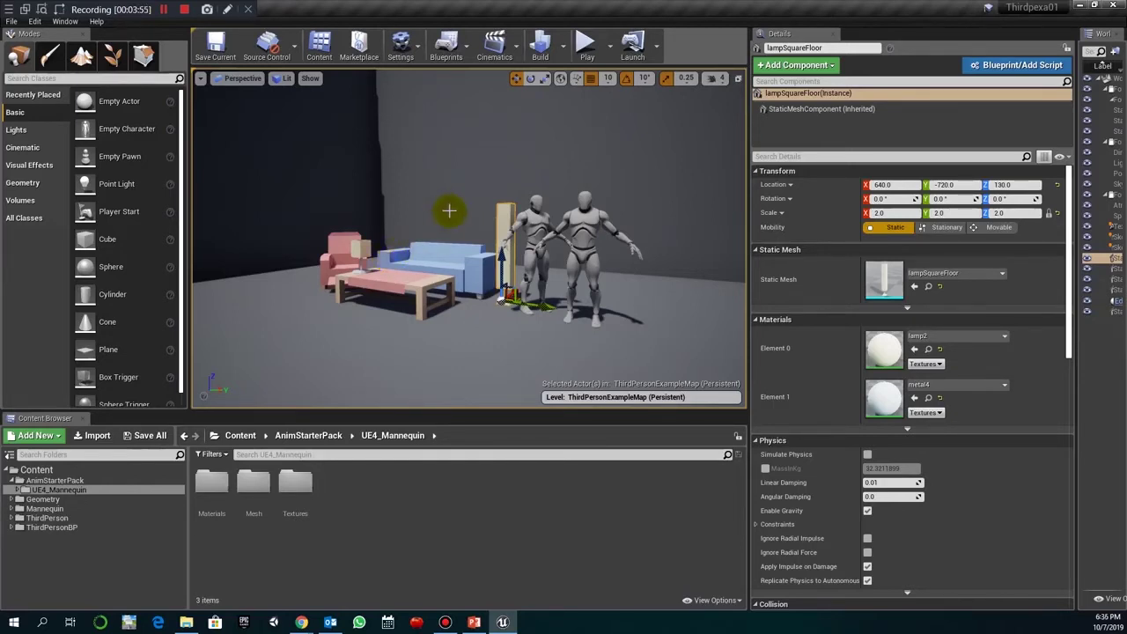
{"action": "left_click", "coordinate": [526, 227]}
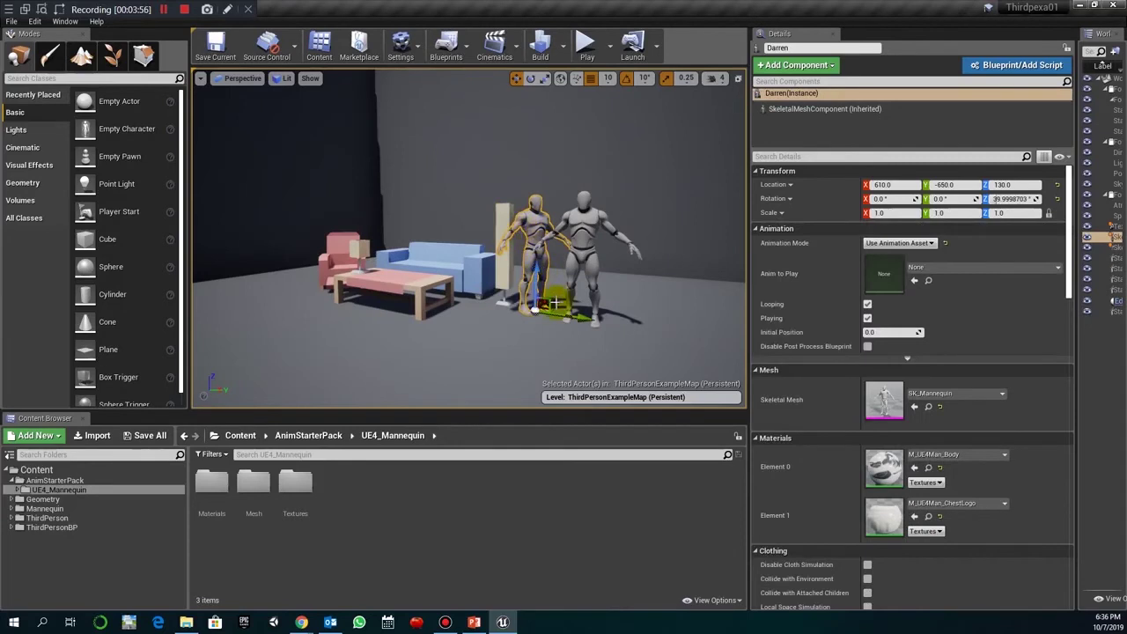
{"action": "left_click_drag", "start_coordinate": [552, 299], "coordinate": [543, 301]}
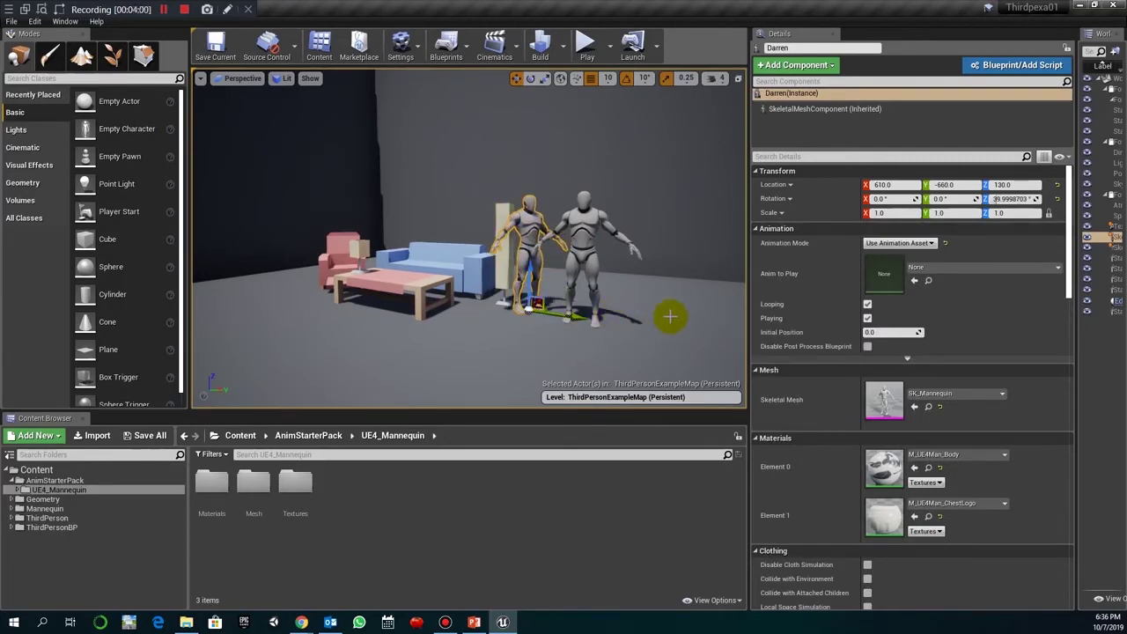
{"action": "left_click", "coordinate": [595, 319]}
{"action": "left_click_drag", "start_coordinate": [604, 320], "coordinate": [661, 333]}
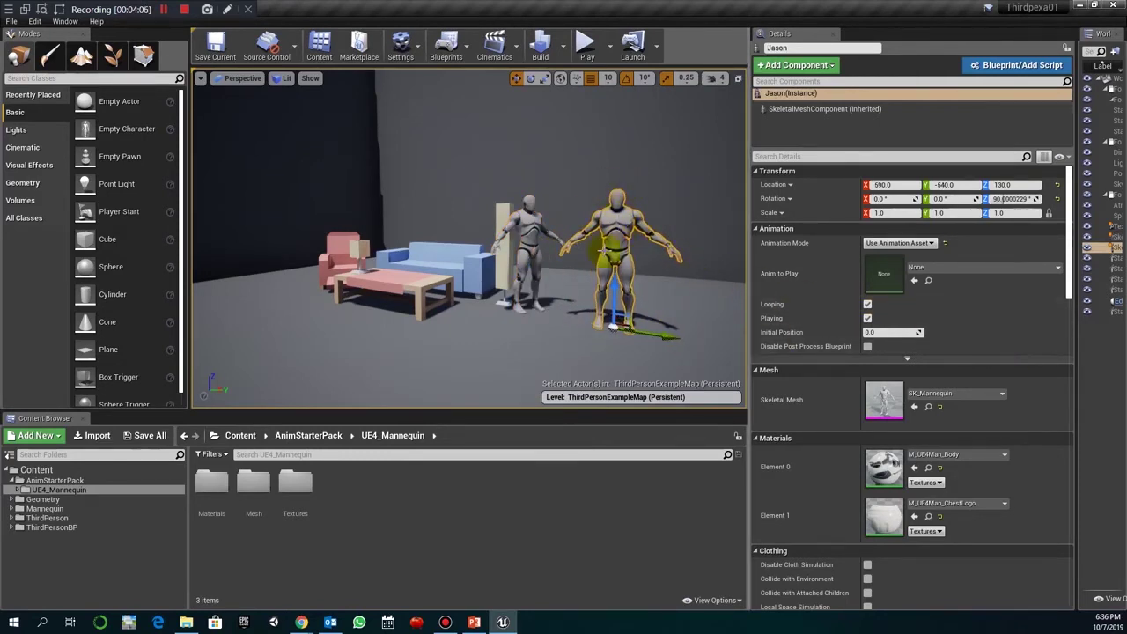
{"action": "left_click", "coordinate": [756, 229]}
{"action": "left_click", "coordinate": [756, 229]}
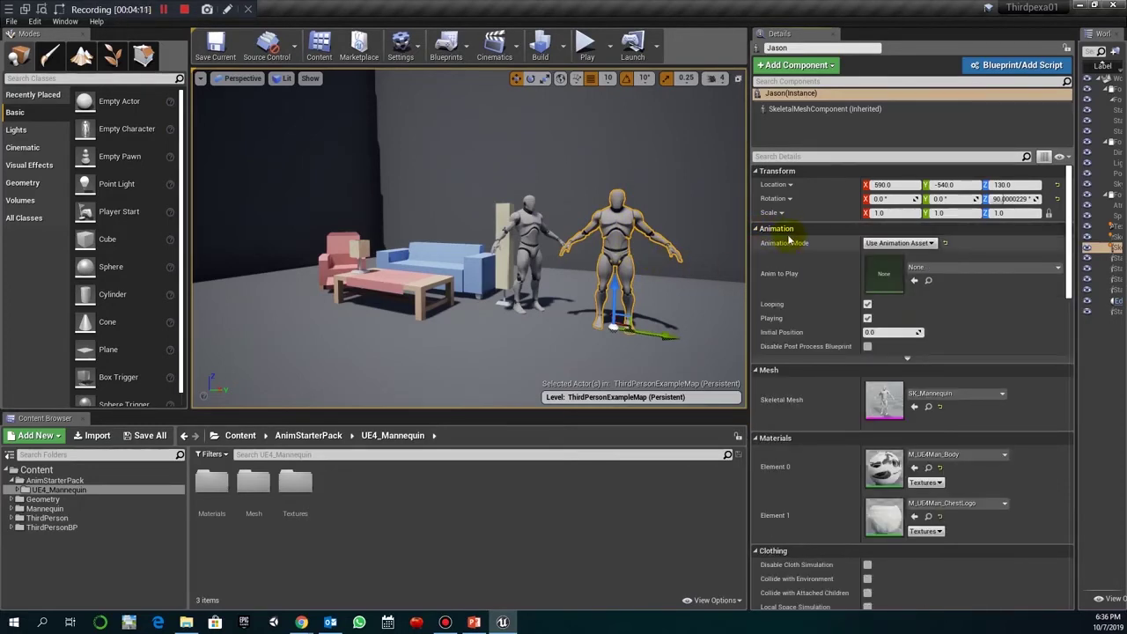
{"action": "left_click", "coordinate": [922, 245]}
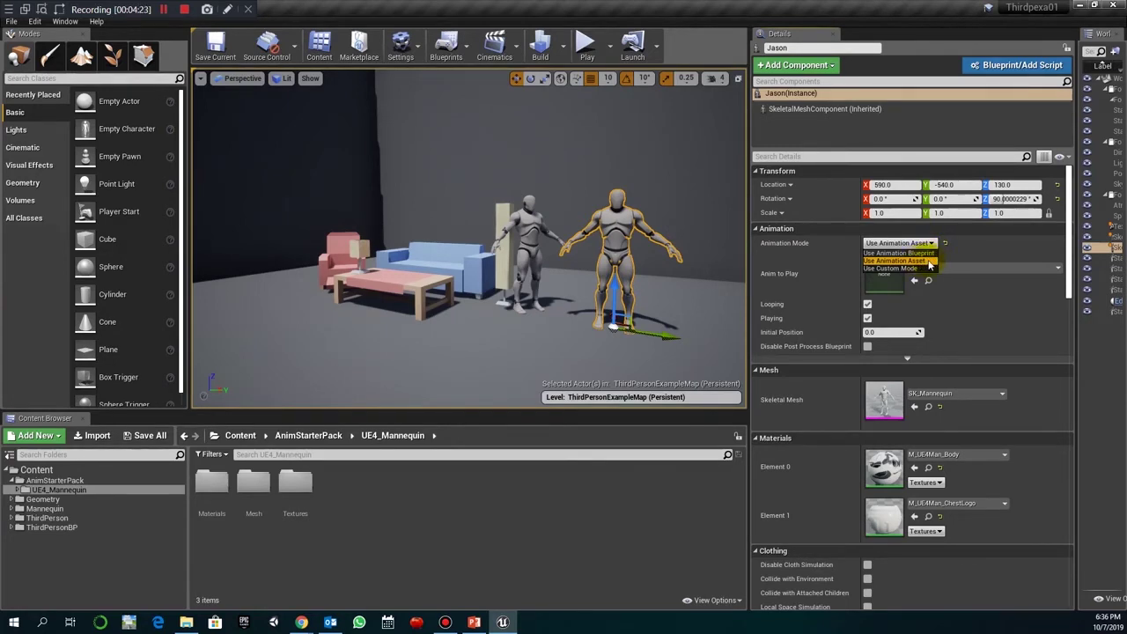
{"action": "left_click", "coordinate": [927, 261]}
{"action": "left_click", "coordinate": [951, 276]}
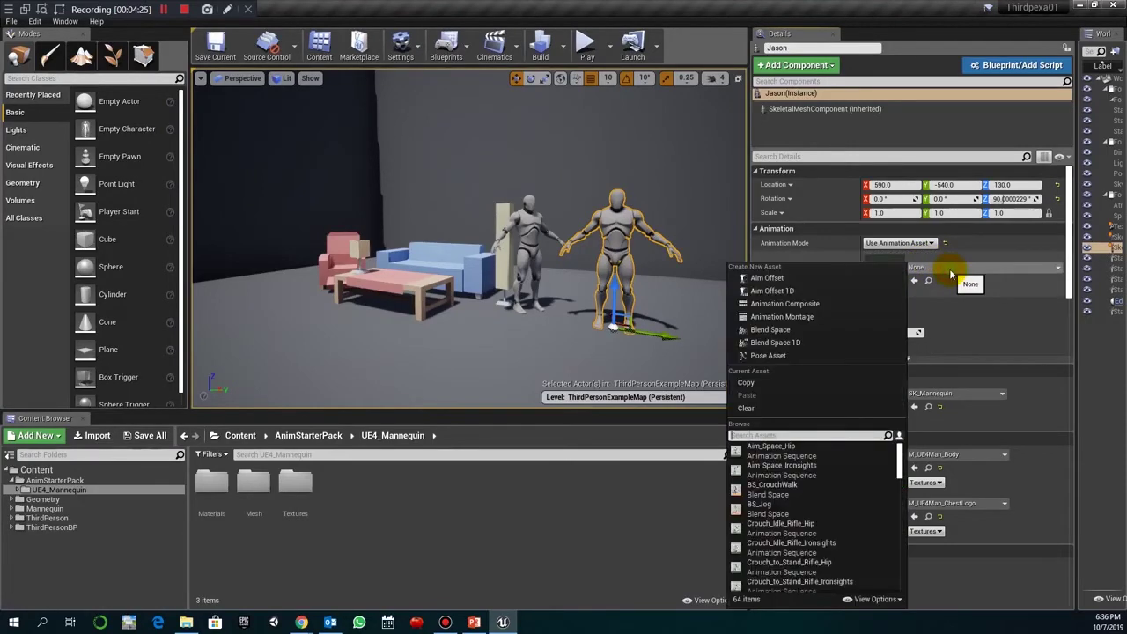
{"action": "scroll", "coordinate": [856, 453], "scroll_direction": "down", "scroll_amount": 5}
{"action": "scroll", "coordinate": [856, 452], "scroll_direction": "up", "scroll_amount": 5}
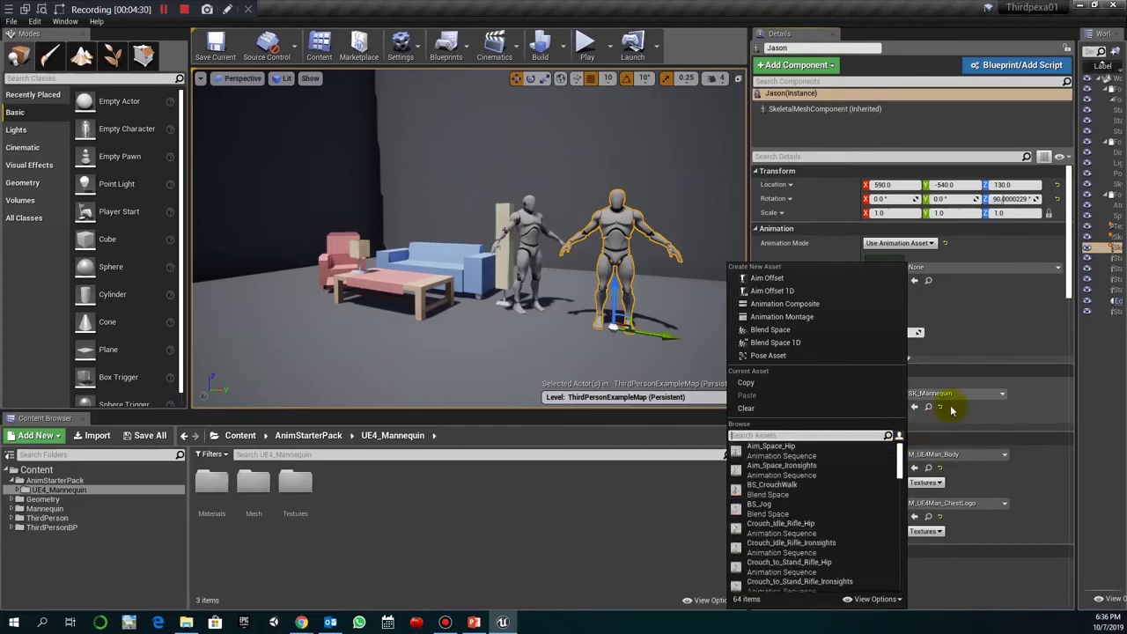
{"action": "left_click", "coordinate": [1011, 345]}
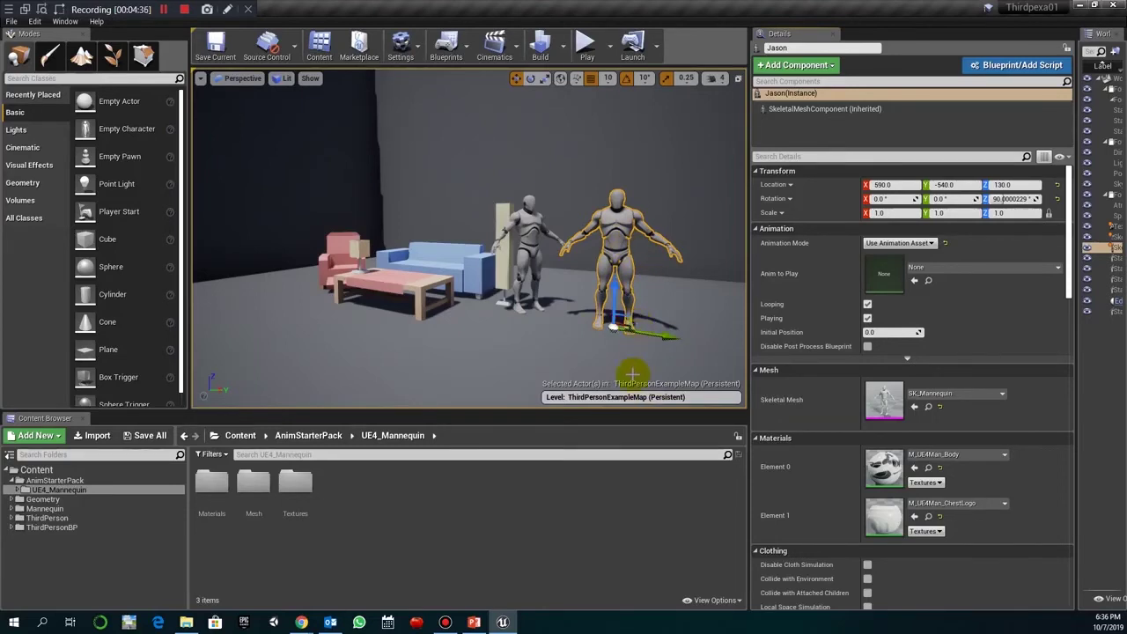
{"action": "left_click", "coordinate": [502, 622]}
Download the Animation Starter Pack from its store page and hand it to the Epic Games Launcher.
{"action": "left_click", "coordinate": [502, 623]}
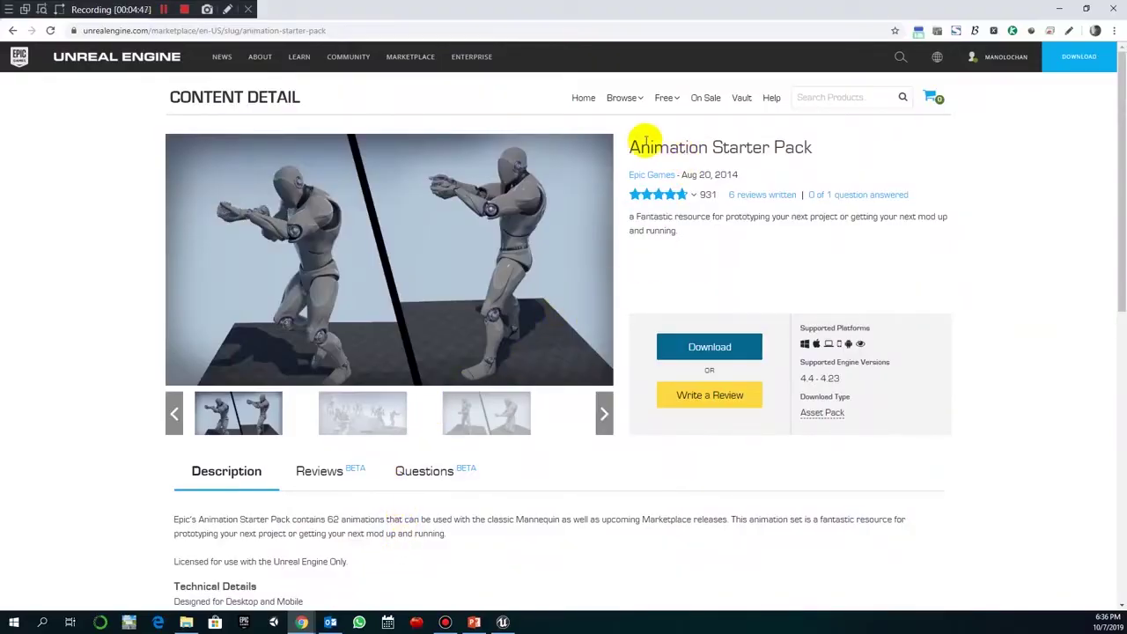
{"action": "left_click", "coordinate": [727, 349]}
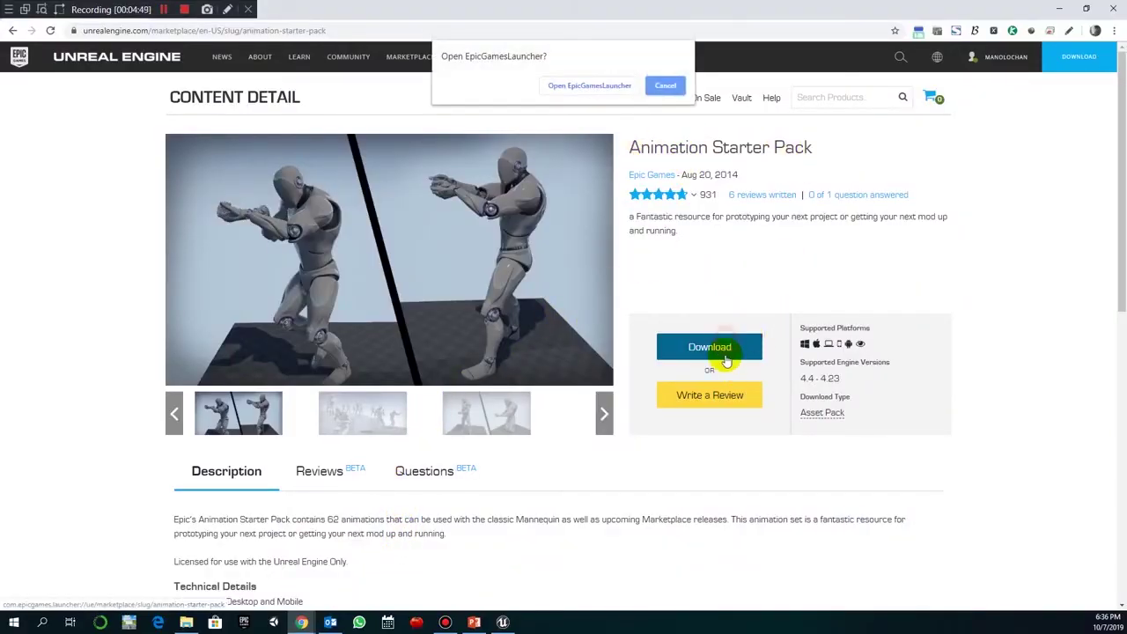
{"action": "left_click", "coordinate": [611, 86]}
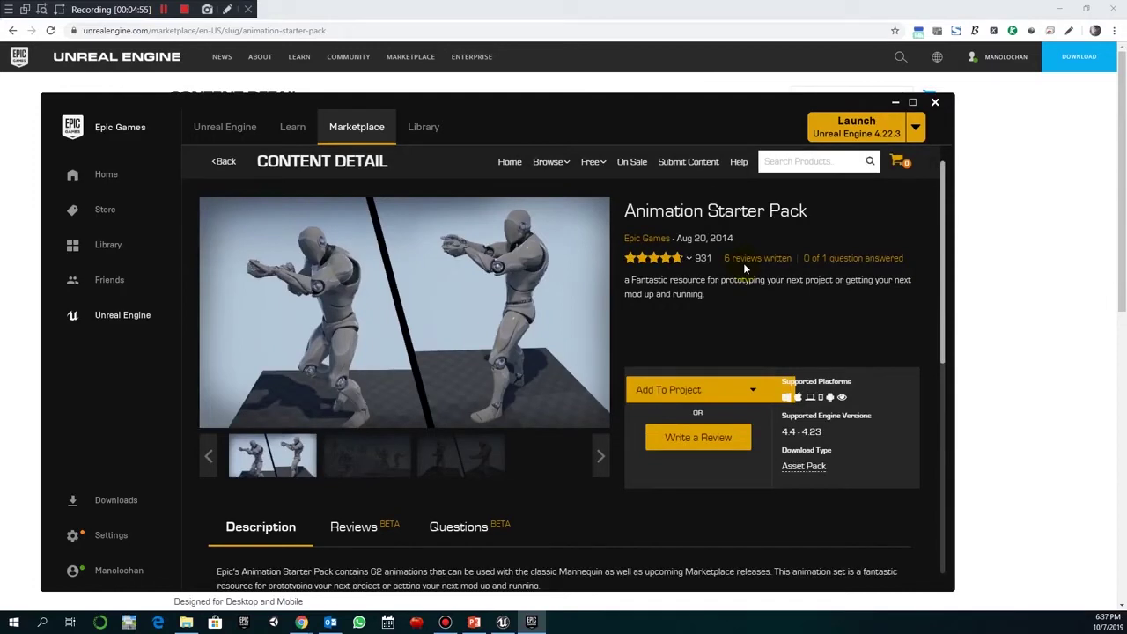
Add the Animation Starter Pack to the Thirdpexa01 project.
{"action": "left_click", "coordinate": [749, 392]}
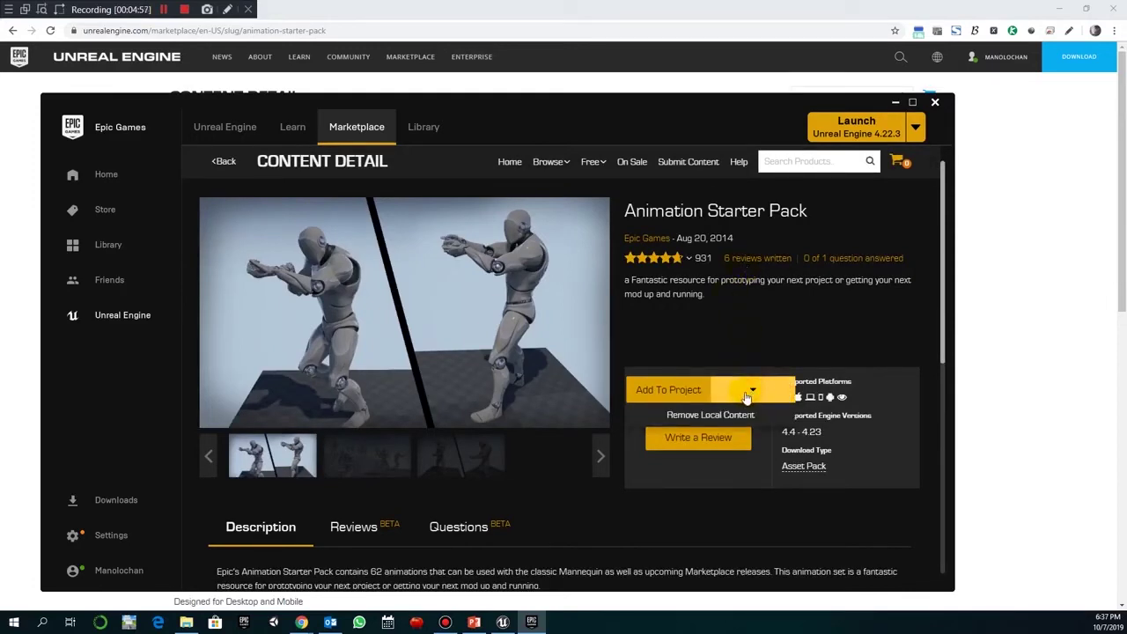
{"action": "left_click", "coordinate": [675, 390]}
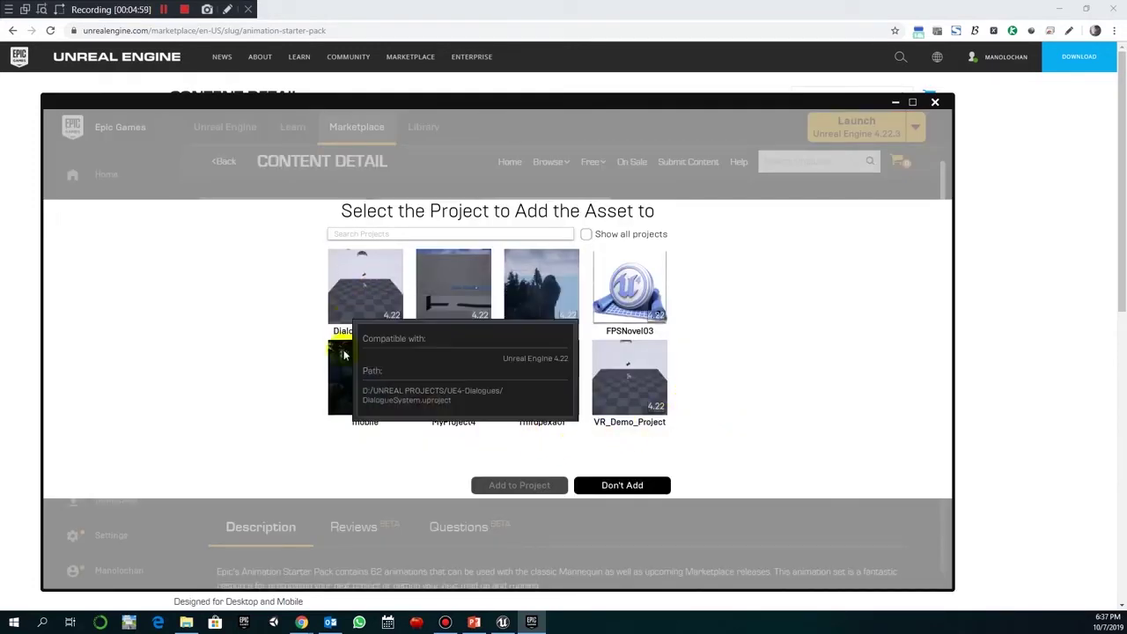
{"action": "left_click", "coordinate": [542, 394]}
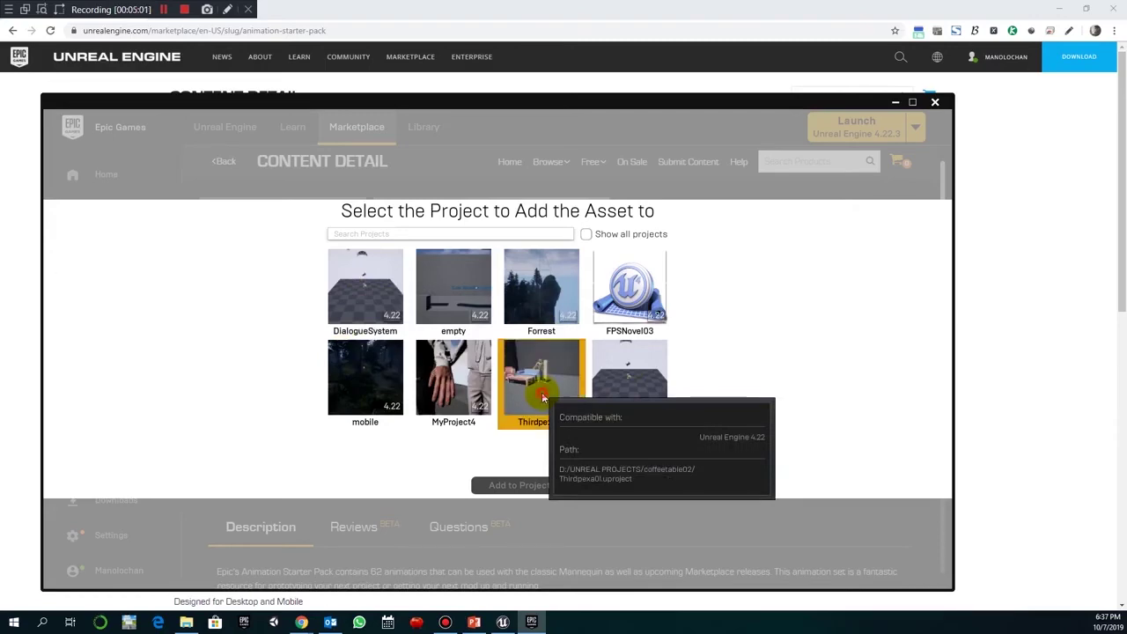
{"action": "left_click", "coordinate": [539, 488]}
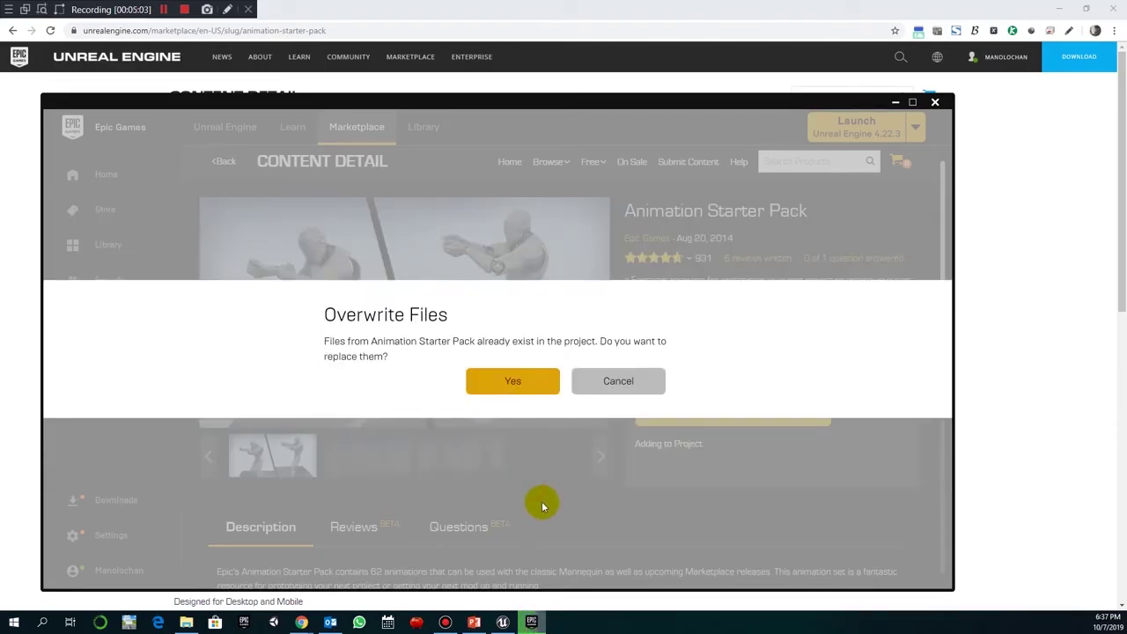
Overwrite the existing pack files, then set Jason's Animation Mode to Use Animation Asset.
{"action": "left_click", "coordinate": [513, 380]}
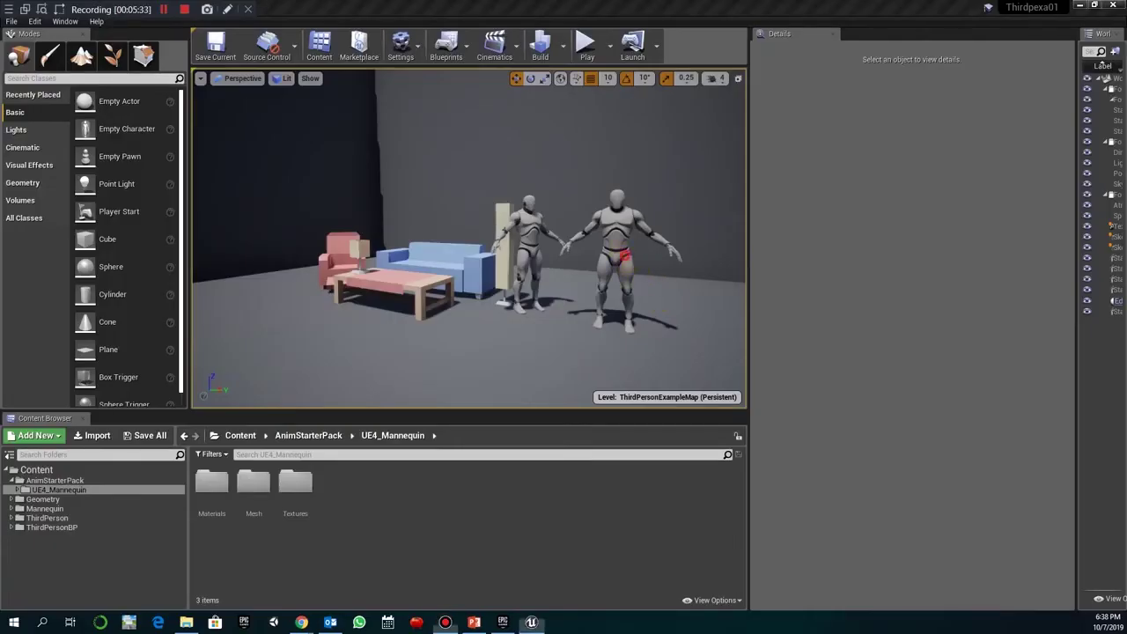
{"action": "left_click", "coordinate": [623, 253]}
{"action": "left_click", "coordinate": [616, 262]}
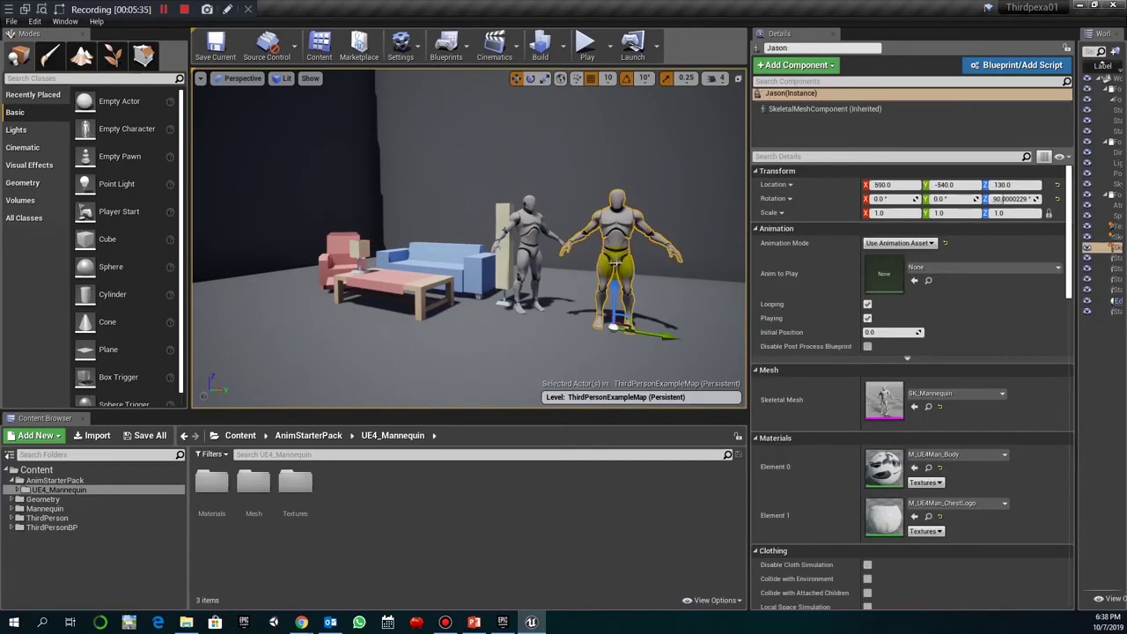
{"action": "left_click", "coordinate": [899, 243]}
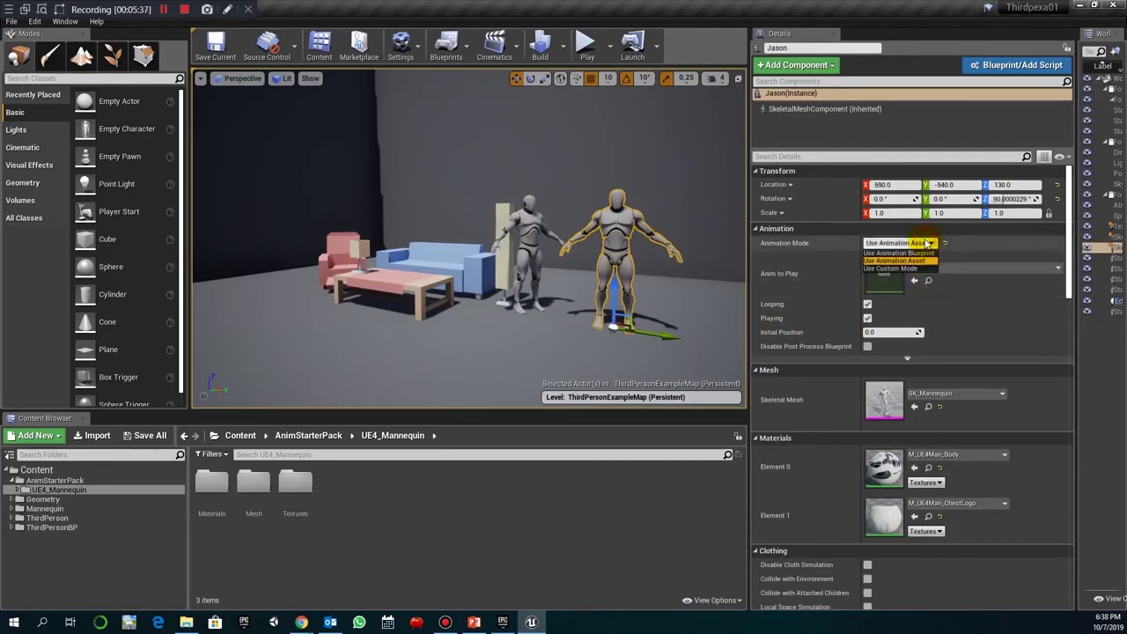
{"action": "left_click", "coordinate": [916, 260]}
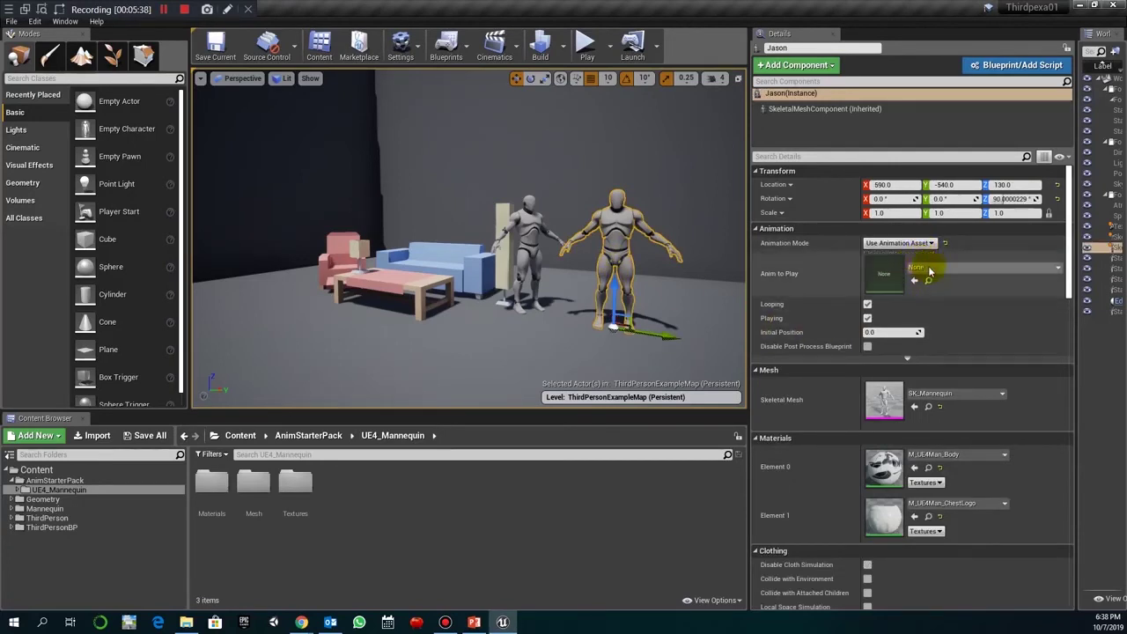
Choose Death_2 as Jason's Anim to Play.
{"action": "left_click", "coordinate": [920, 268]}
{"action": "scroll", "coordinate": [841, 504], "scroll_direction": "down", "scroll_amount": 5}
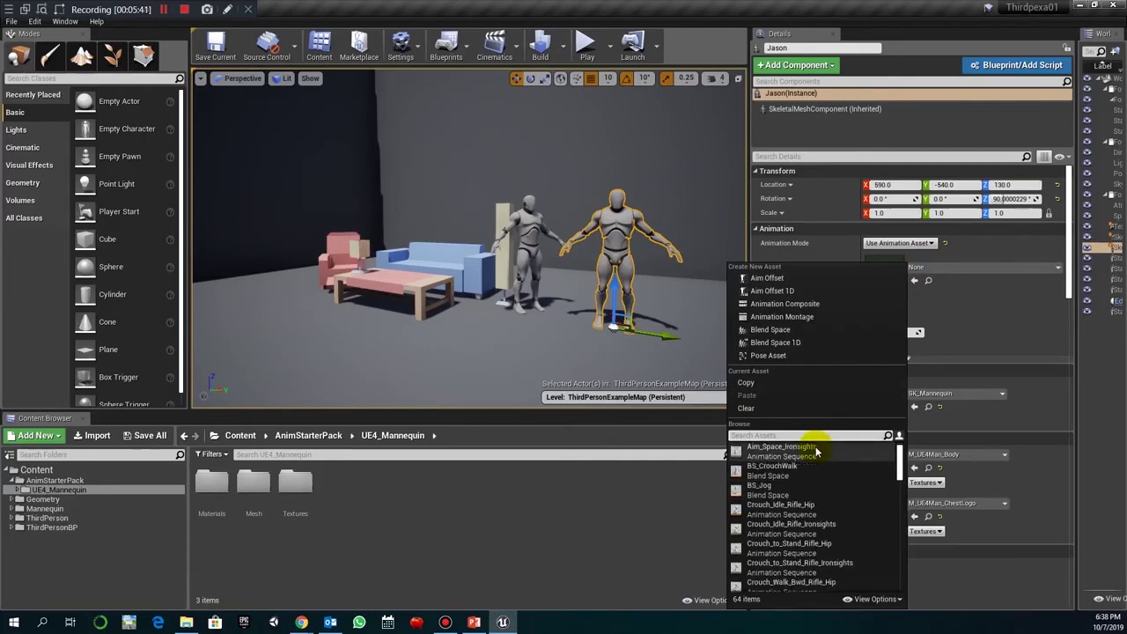
{"action": "scroll", "coordinate": [828, 494], "scroll_direction": "down", "scroll_amount": 10}
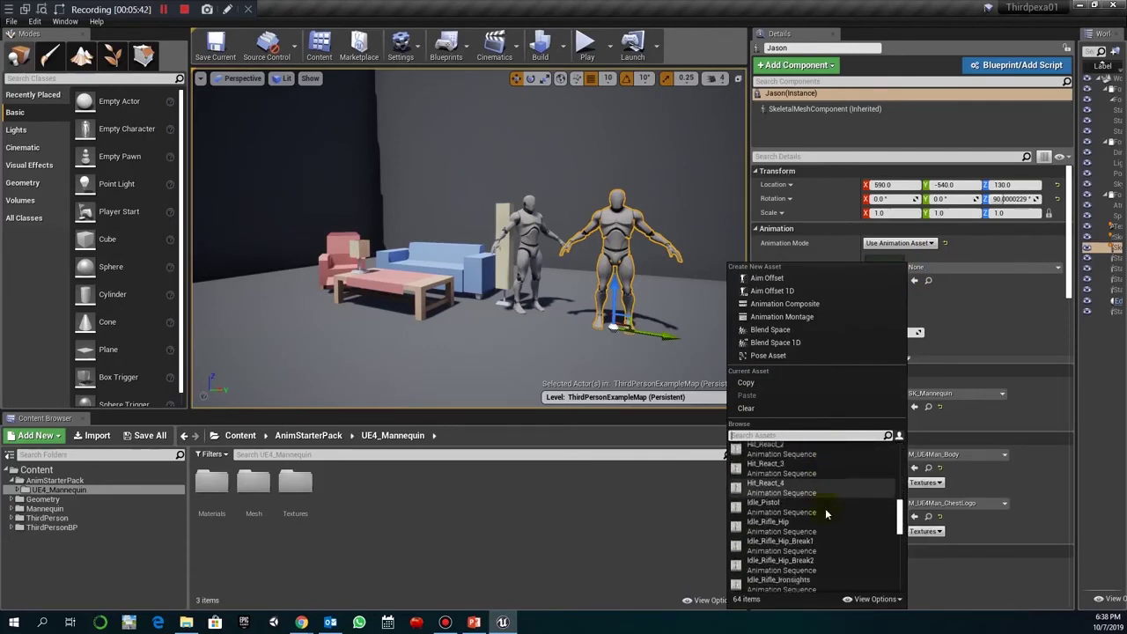
{"action": "scroll", "coordinate": [837, 526], "scroll_direction": "up", "scroll_amount": 15}
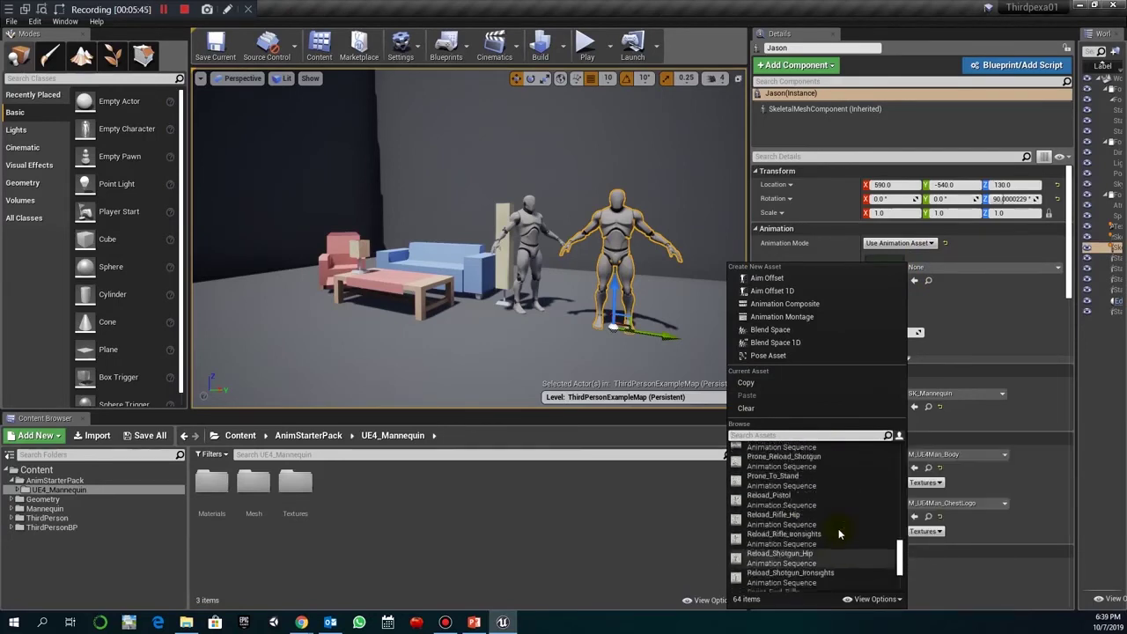
{"action": "scroll", "coordinate": [839, 534], "scroll_direction": "up", "scroll_amount": 2}
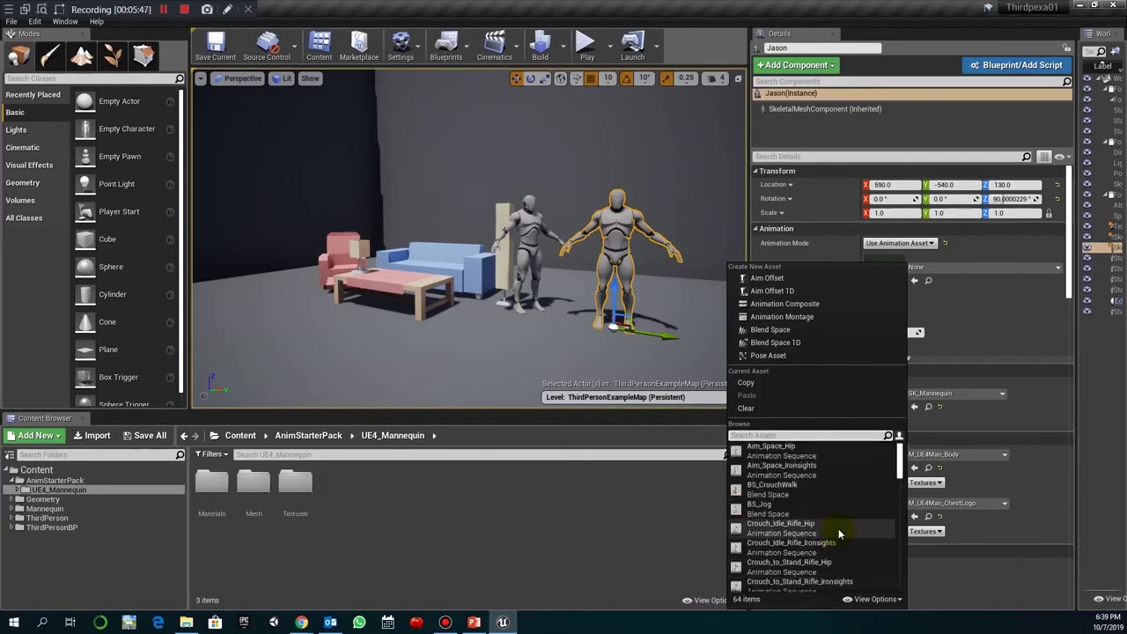
{"action": "scroll", "coordinate": [827, 528], "scroll_direction": "down", "scroll_amount": 5}
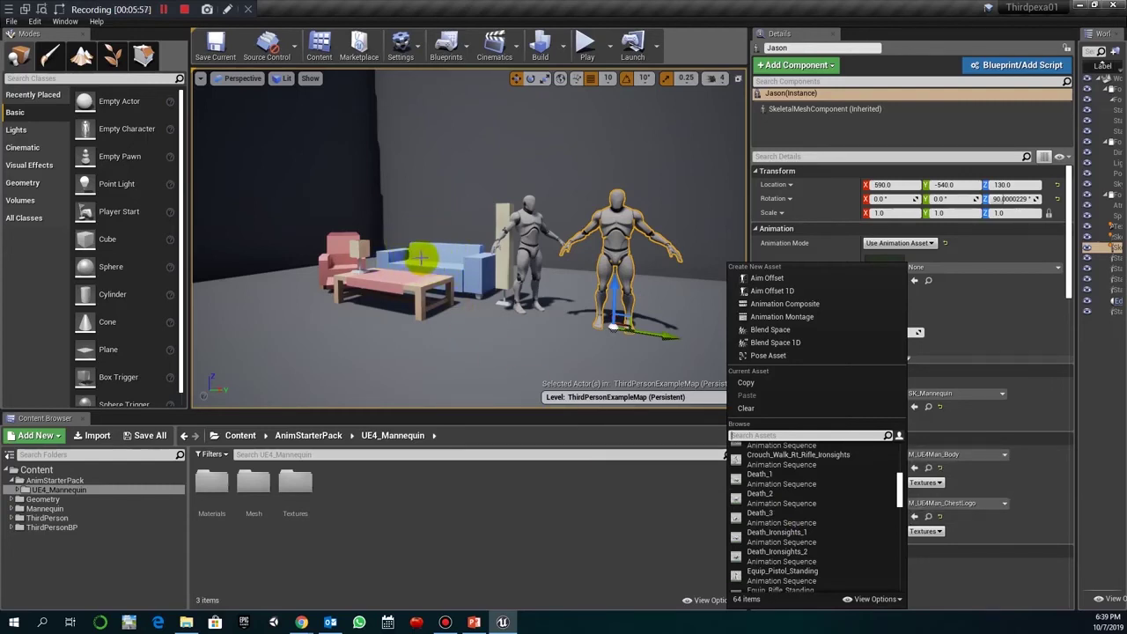
{"action": "left_click", "coordinate": [804, 504]}
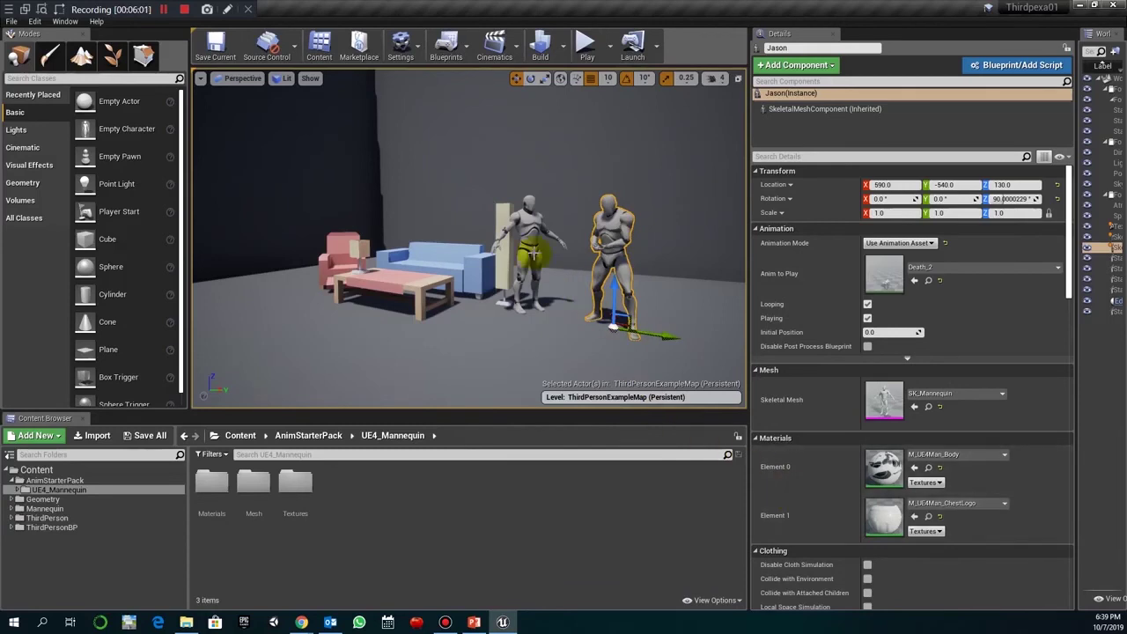
{"action": "left_click", "coordinate": [526, 256]}
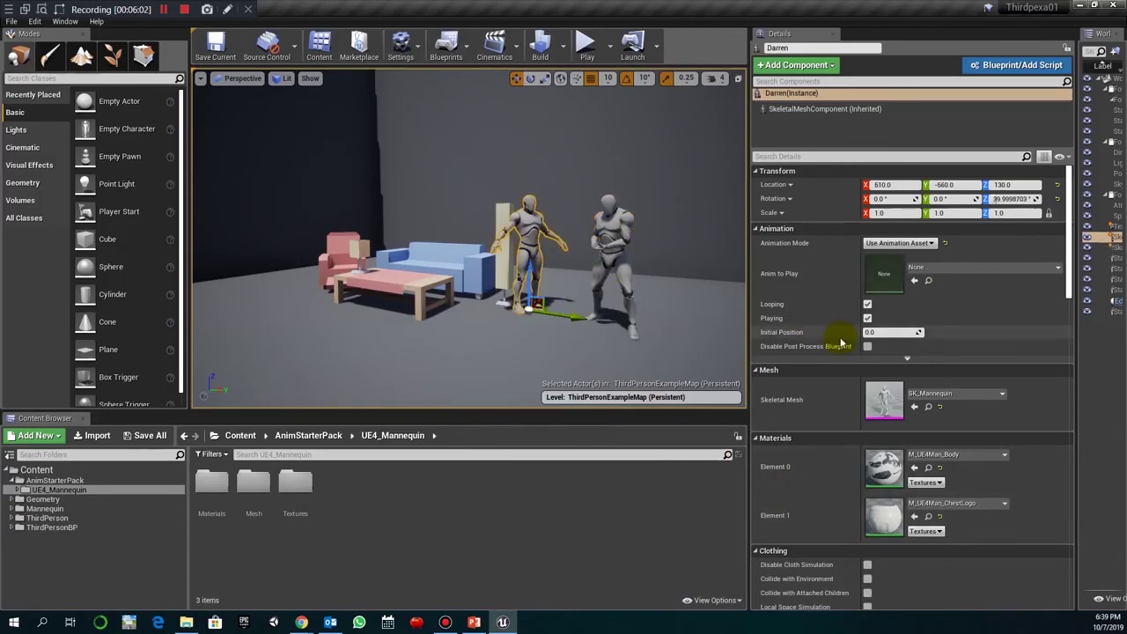
{"action": "left_click", "coordinate": [925, 243]}
{"action": "left_click", "coordinate": [916, 261]}
{"action": "left_click", "coordinate": [938, 268]}
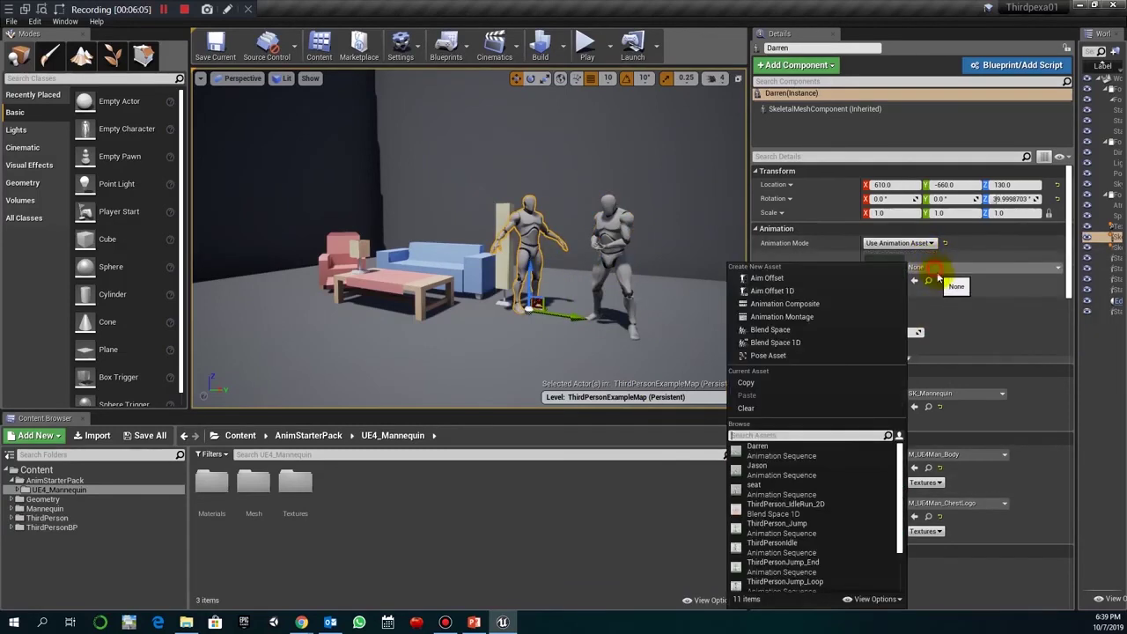
{"action": "scroll", "coordinate": [829, 519], "scroll_direction": "down", "scroll_amount": 2}
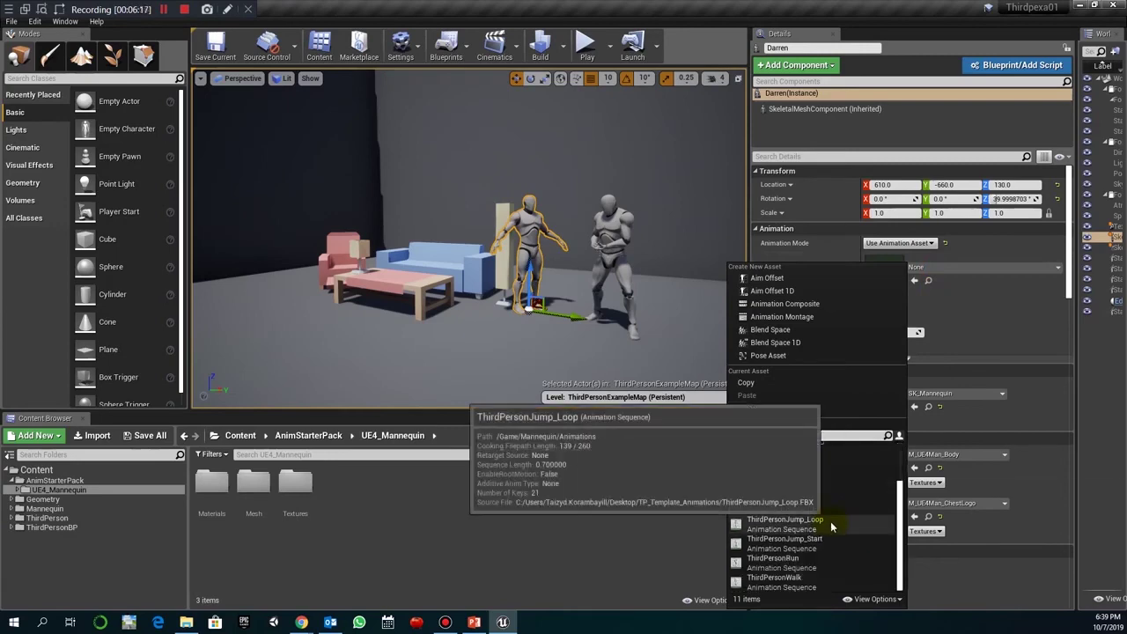
{"action": "scroll", "coordinate": [831, 527], "scroll_direction": "up", "scroll_amount": 2}
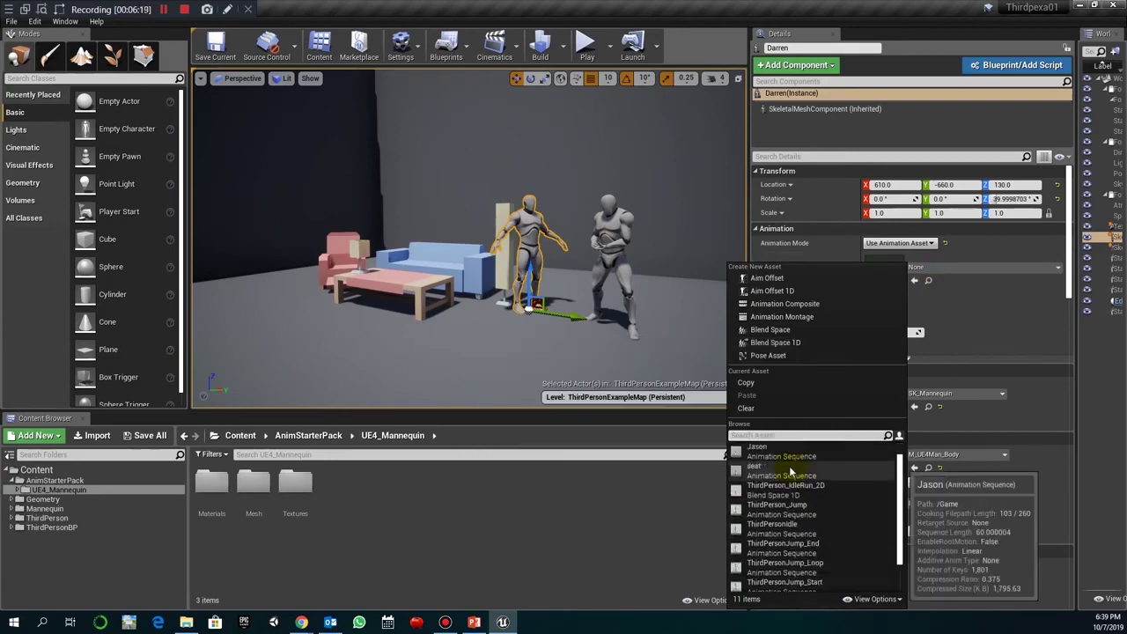
{"action": "scroll", "coordinate": [790, 473], "scroll_direction": "down", "scroll_amount": 2}
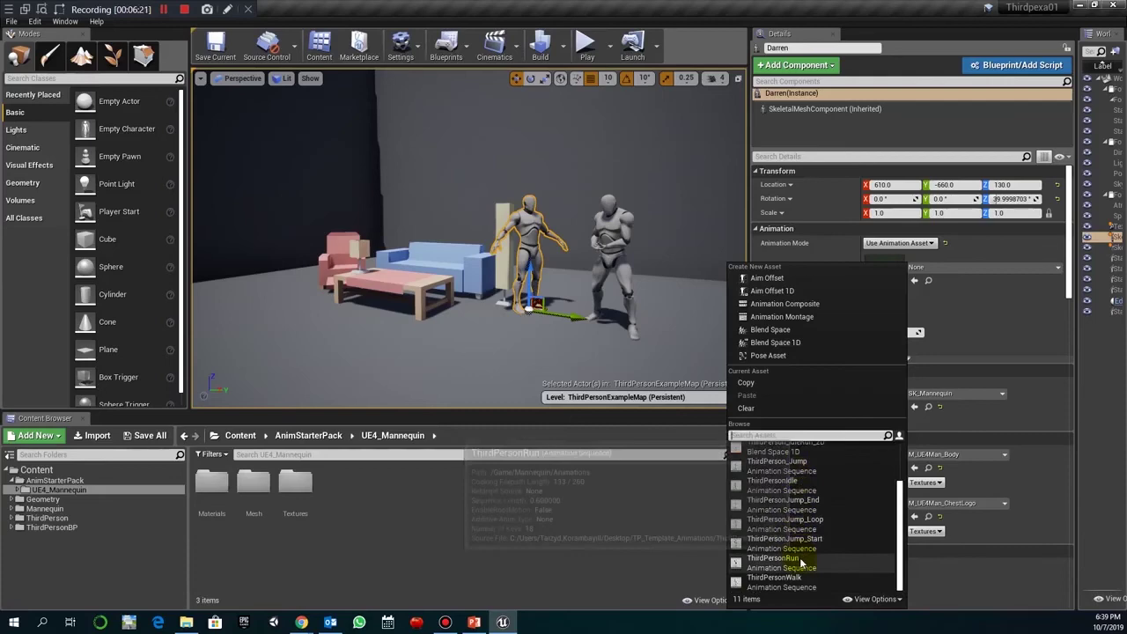
{"action": "scroll", "coordinate": [851, 494], "scroll_direction": "up", "scroll_amount": 3}
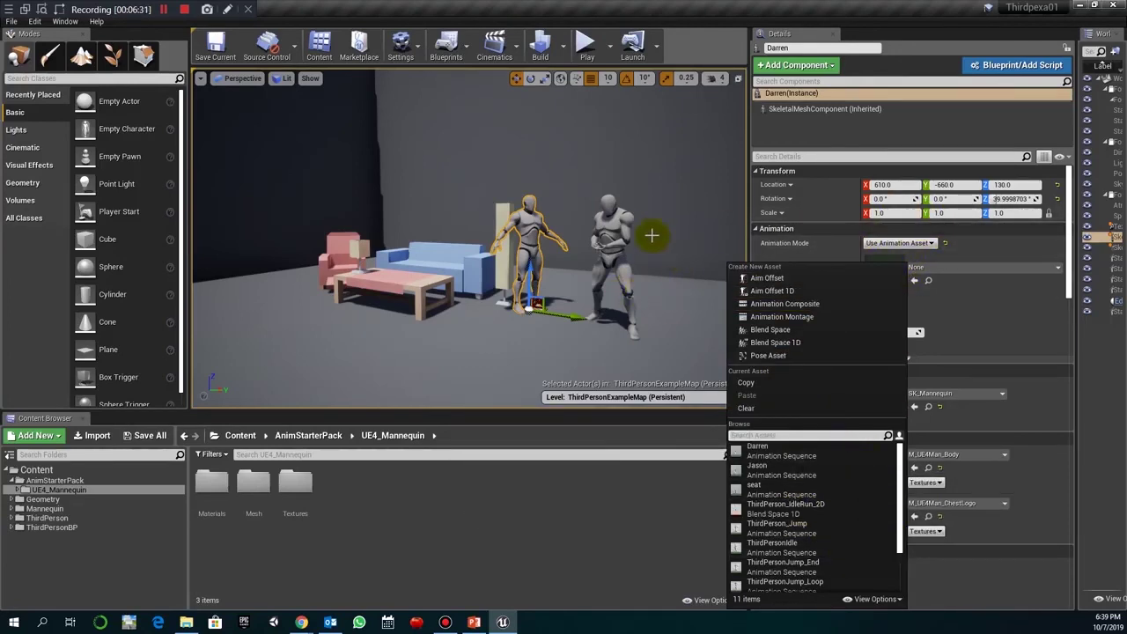
{"action": "left_click", "coordinate": [610, 256]}
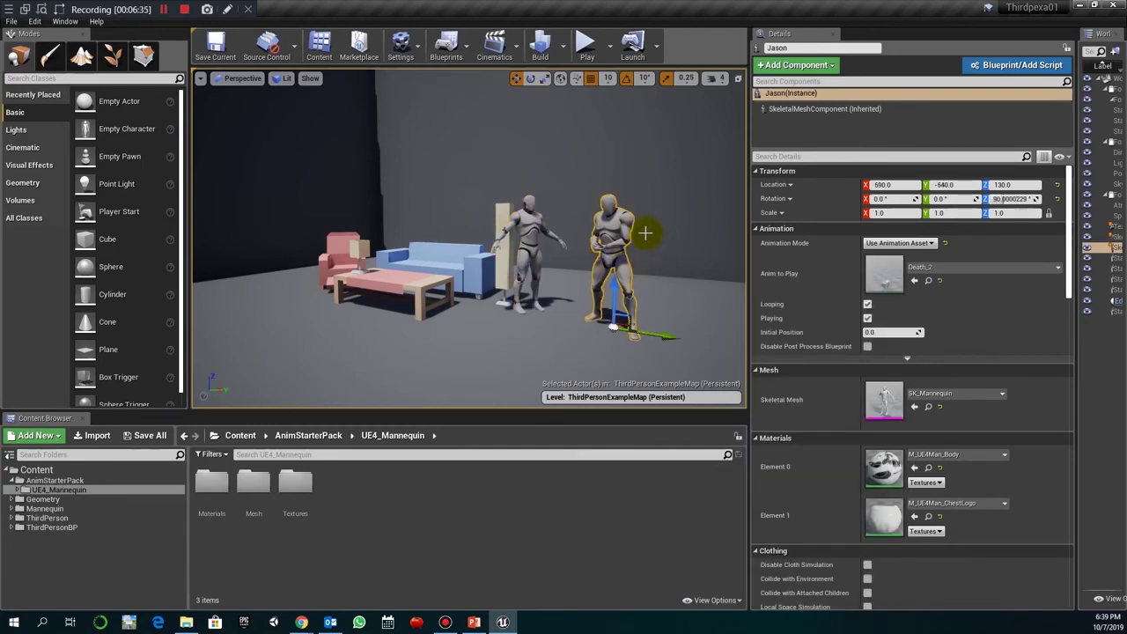
Drag Ue4ASP_Character from the AnimStarterPack folder into the level beside the pink chair.
{"action": "left_click", "coordinate": [54, 480]}
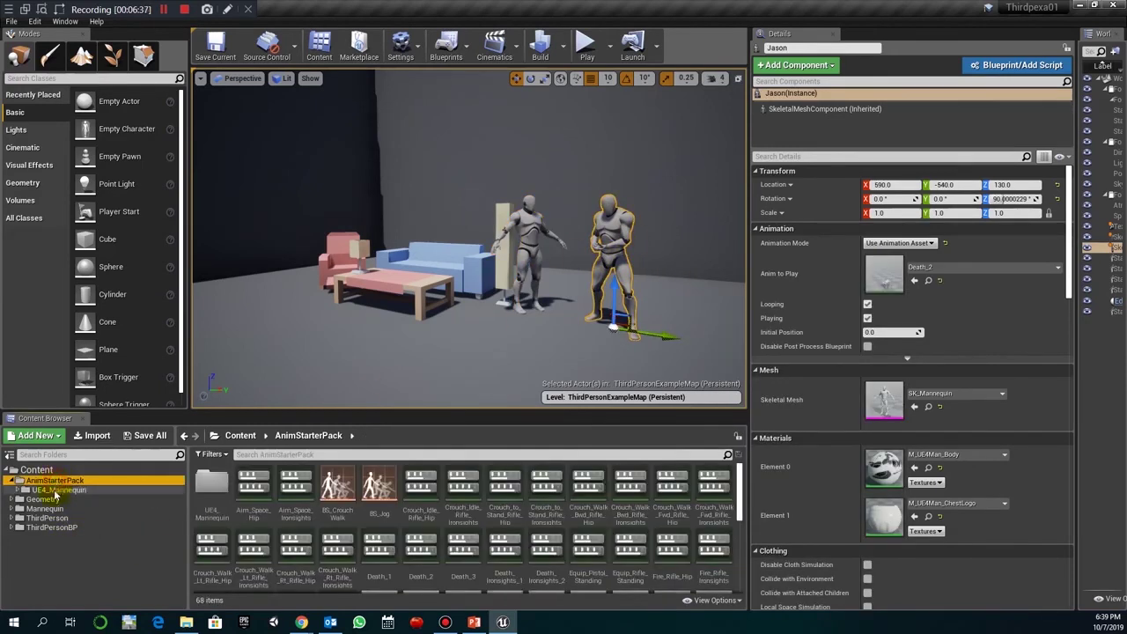
{"action": "left_click", "coordinate": [58, 490]}
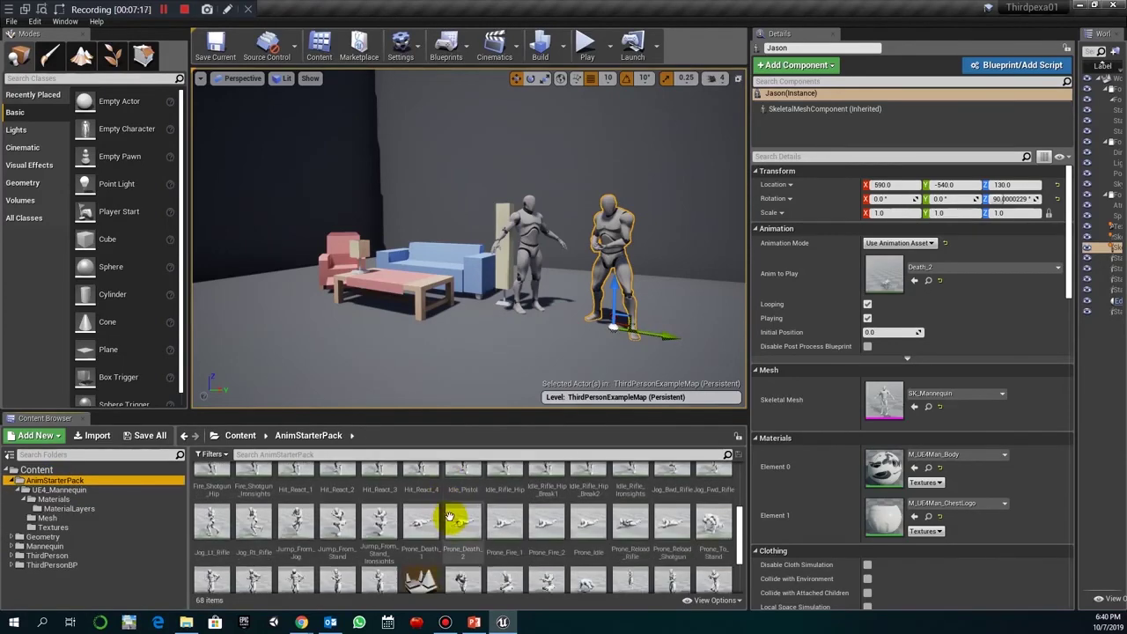
{"action": "scroll", "coordinate": [571, 523], "scroll_direction": "down", "scroll_amount": 3}
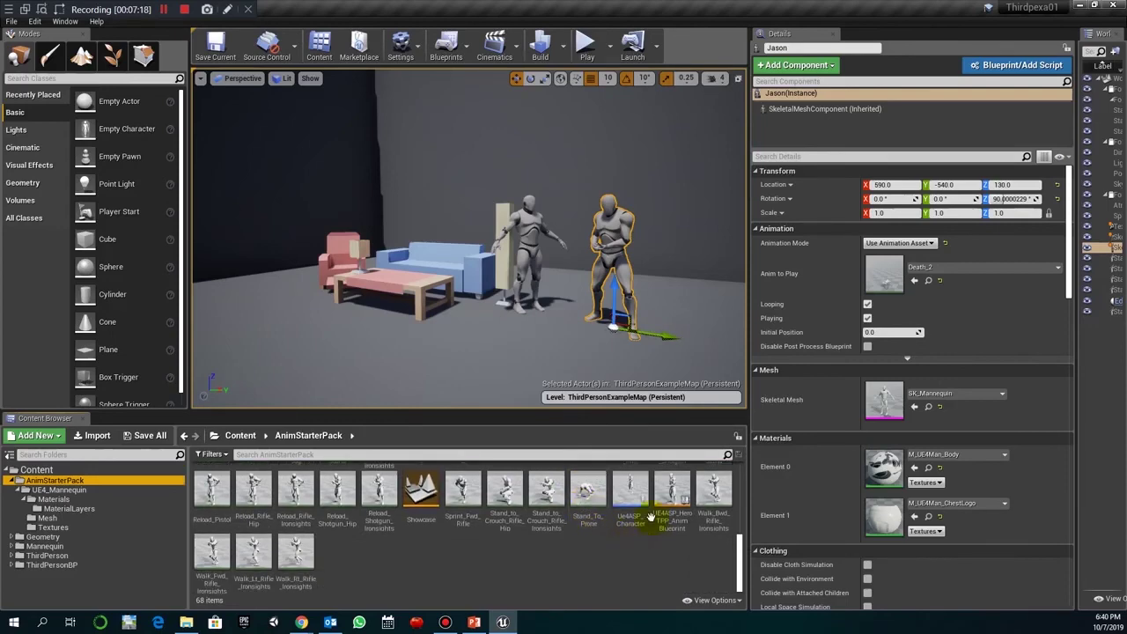
{"action": "left_click", "coordinate": [629, 493]}
{"action": "left_click_drag", "start_coordinate": [586, 460], "coordinate": [313, 324]}
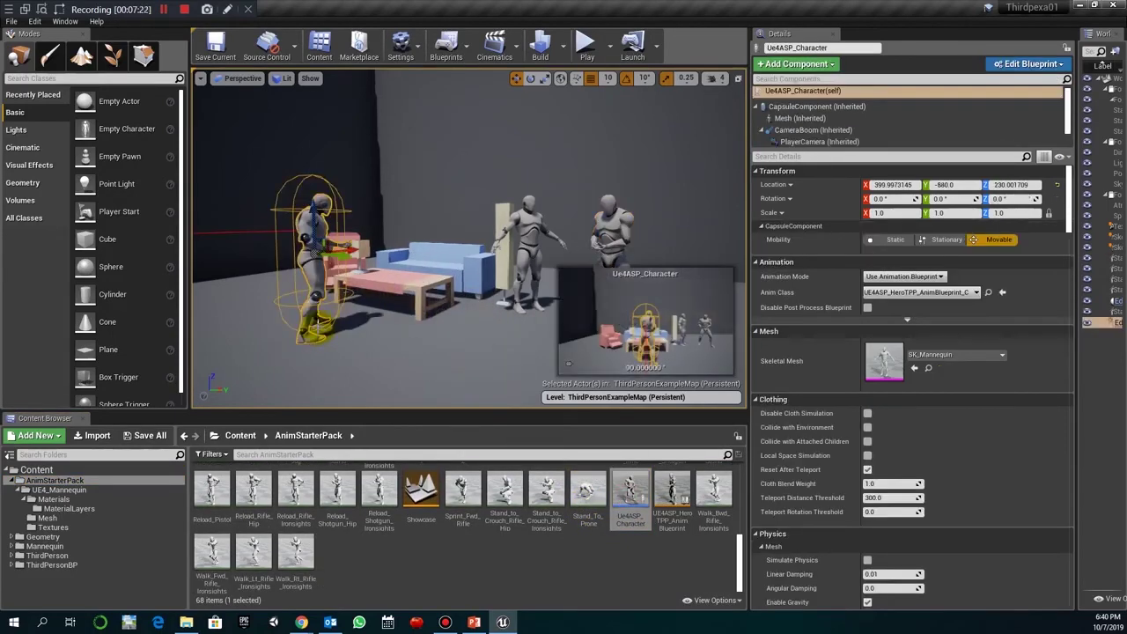
Delete the middle mannequin Darren, then select the placed Ue4ASP_Character.
{"action": "left_click", "coordinate": [392, 331]}
{"action": "left_click", "coordinate": [317, 281]}
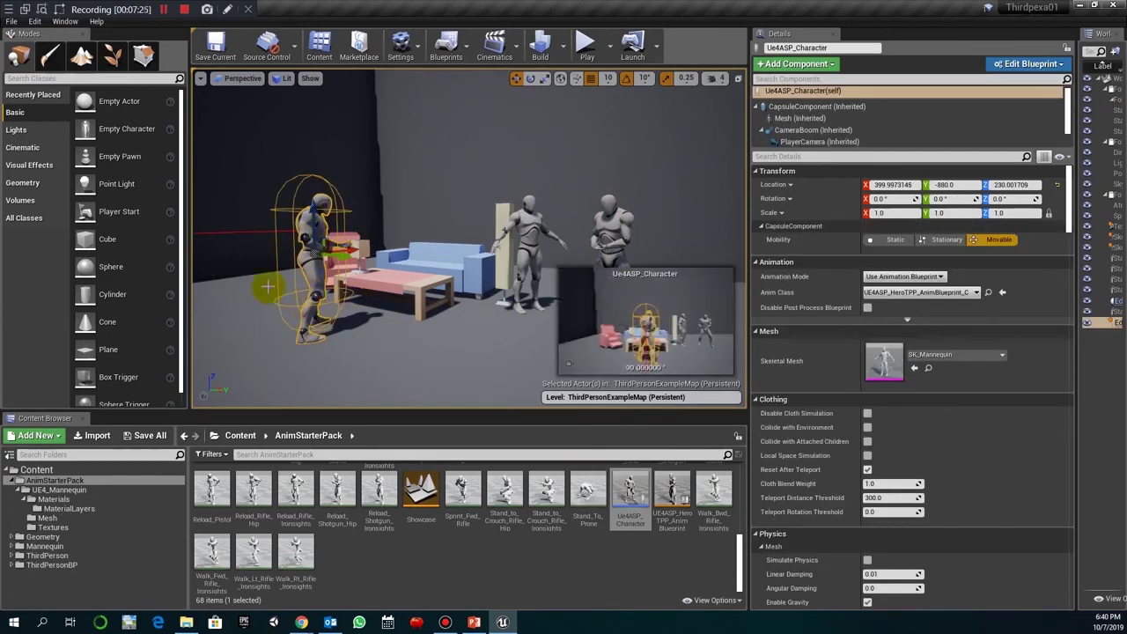
{"action": "left_click", "coordinate": [466, 373]}
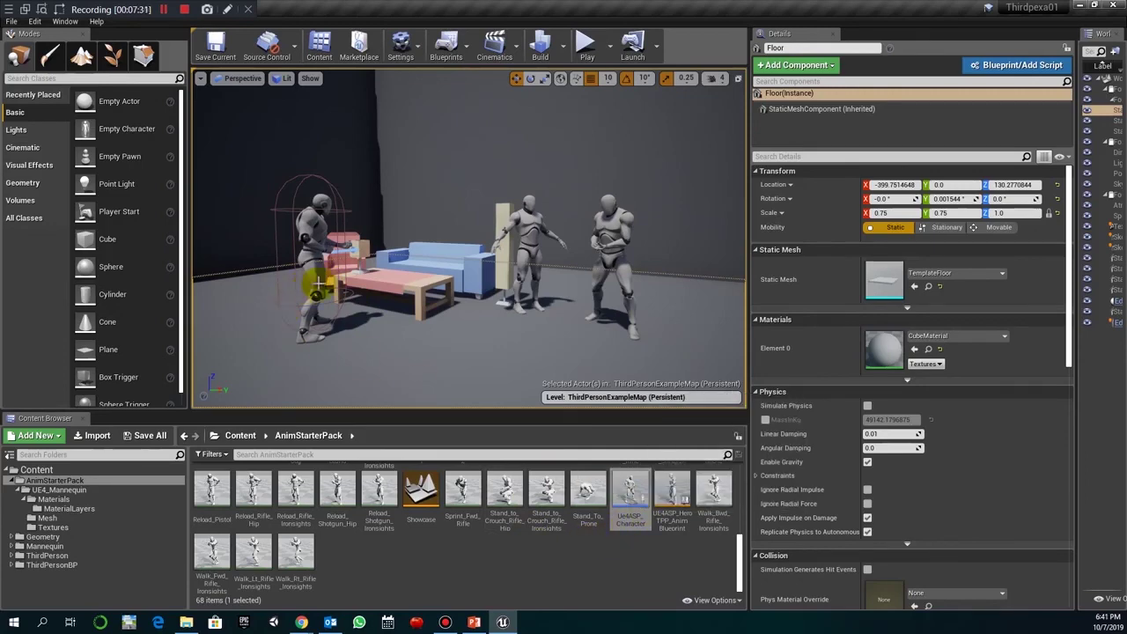
{"action": "left_click", "coordinate": [528, 231]}
{"action": "key", "text": "Delete"}
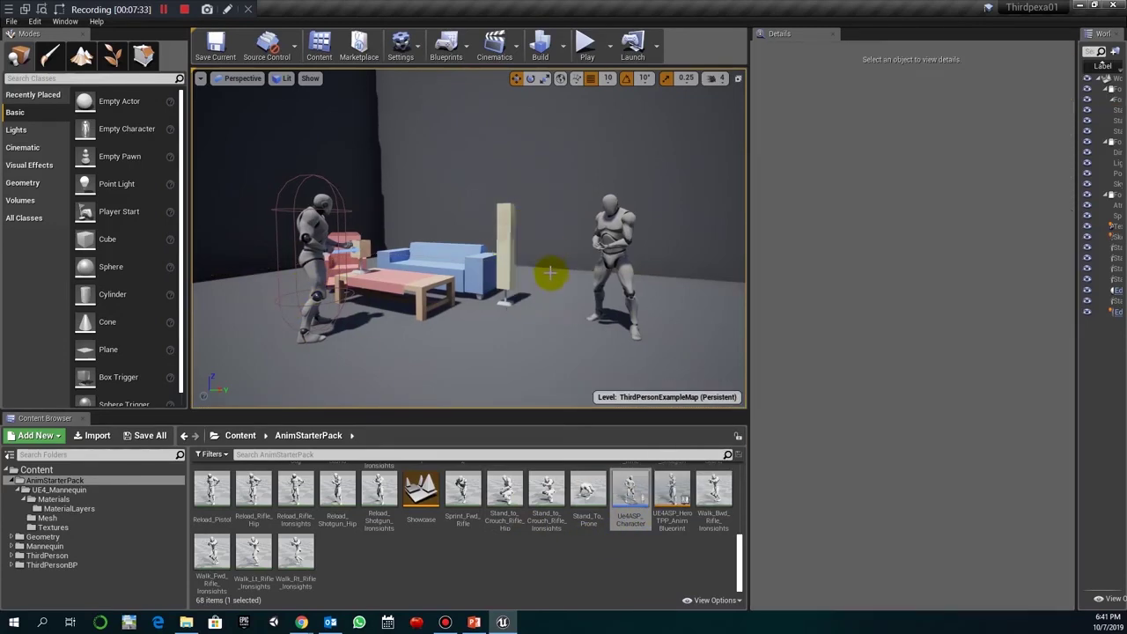
{"action": "left_click", "coordinate": [317, 264]}
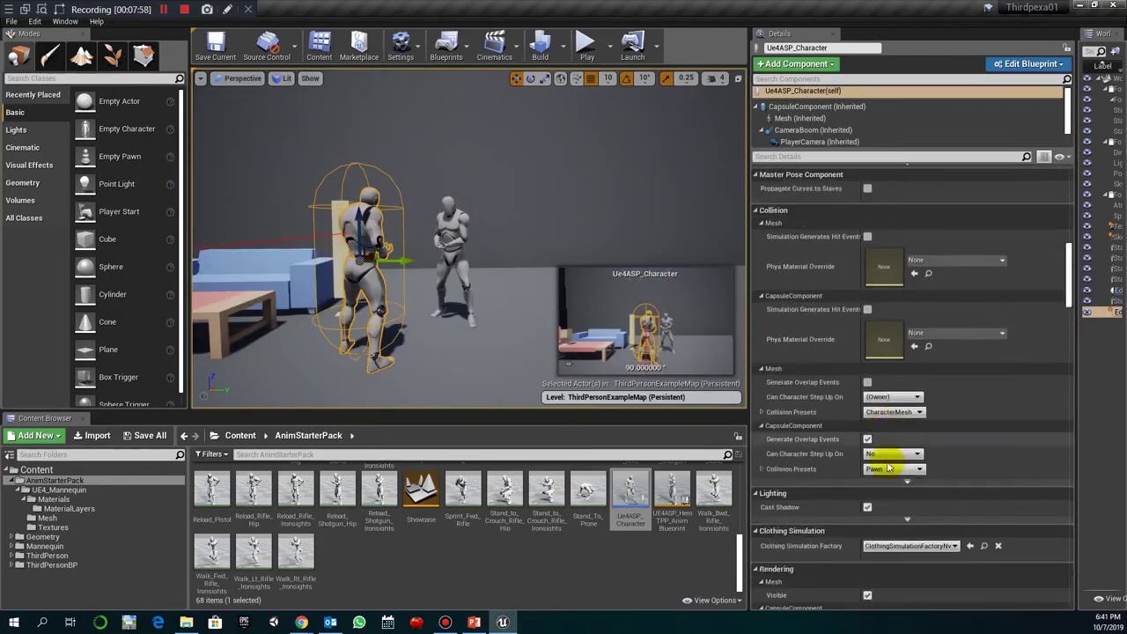
Set the Ue4ASP_Character's Animation Mode to Use Animation Asset.
{"action": "scroll", "coordinate": [888, 467], "scroll_direction": "down", "scroll_amount": 10}
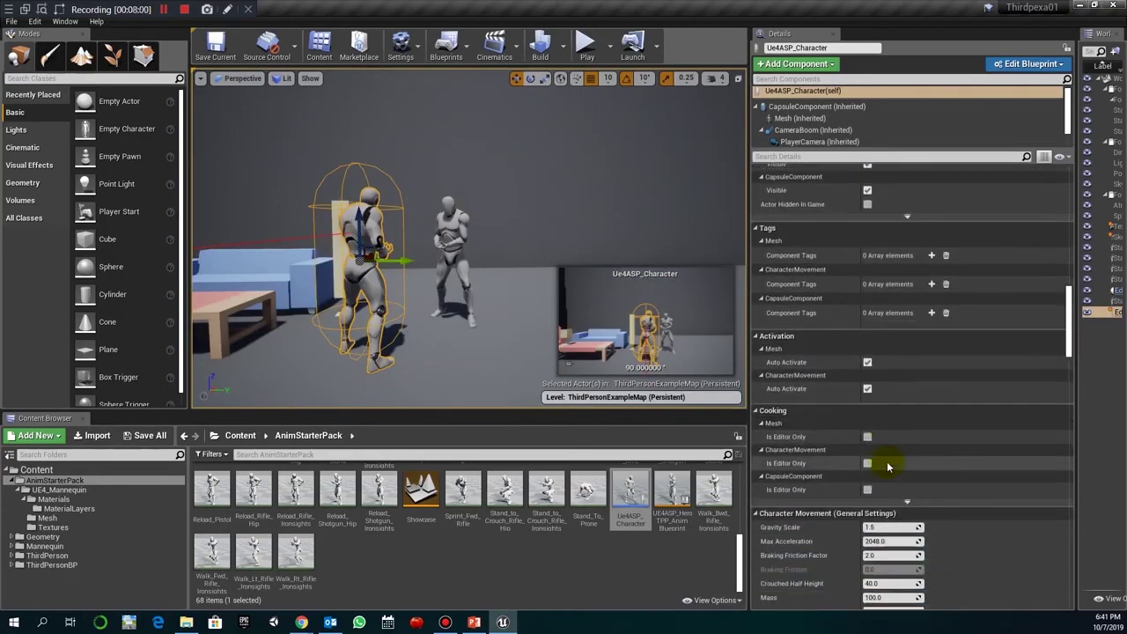
{"action": "scroll", "coordinate": [887, 468], "scroll_direction": "down", "scroll_amount": 15}
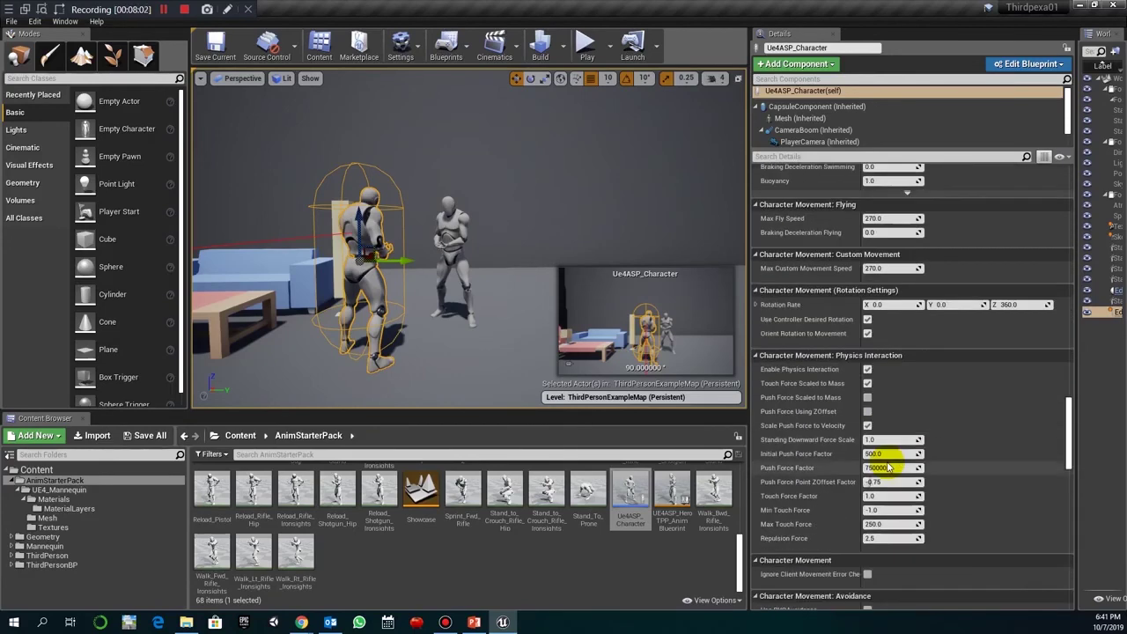
{"action": "scroll", "coordinate": [887, 462], "scroll_direction": "down", "scroll_amount": 5}
{"action": "scroll", "coordinate": [888, 466], "scroll_direction": "up", "scroll_amount": 10}
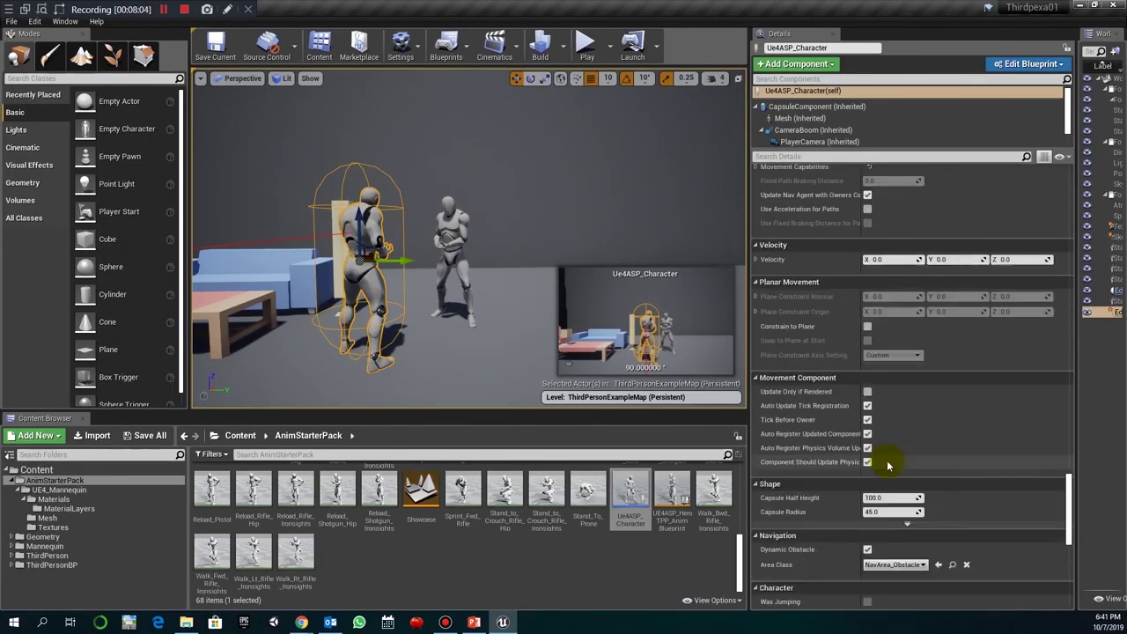
{"action": "scroll", "coordinate": [888, 466], "scroll_direction": "up", "scroll_amount": 20}
{"action": "left_click", "coordinate": [904, 276]}
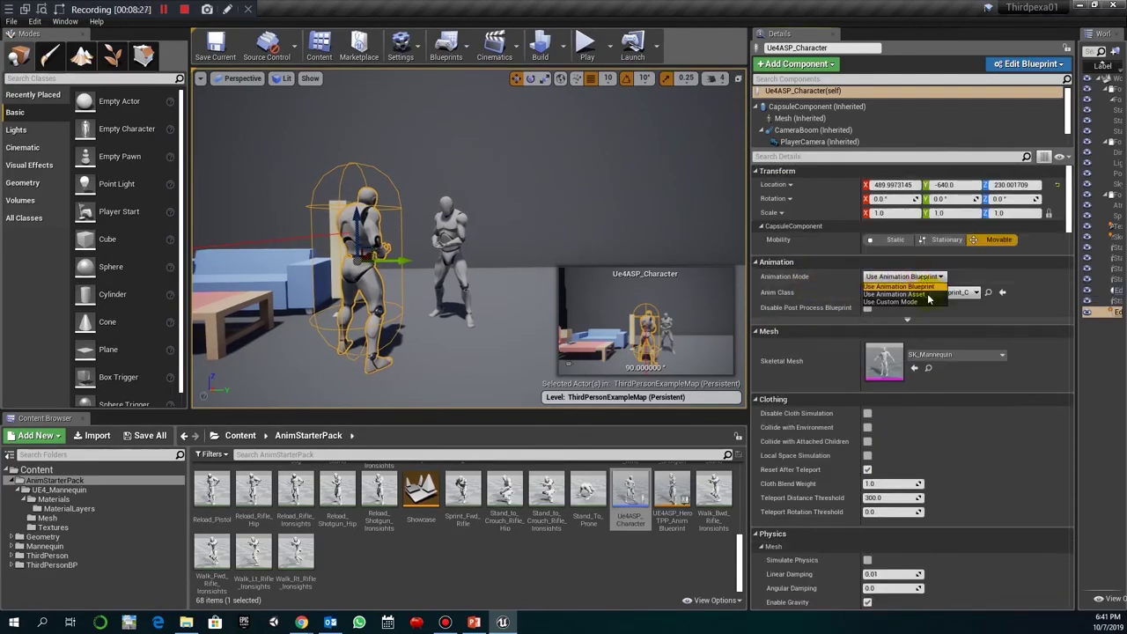
{"action": "left_click", "coordinate": [916, 295]}
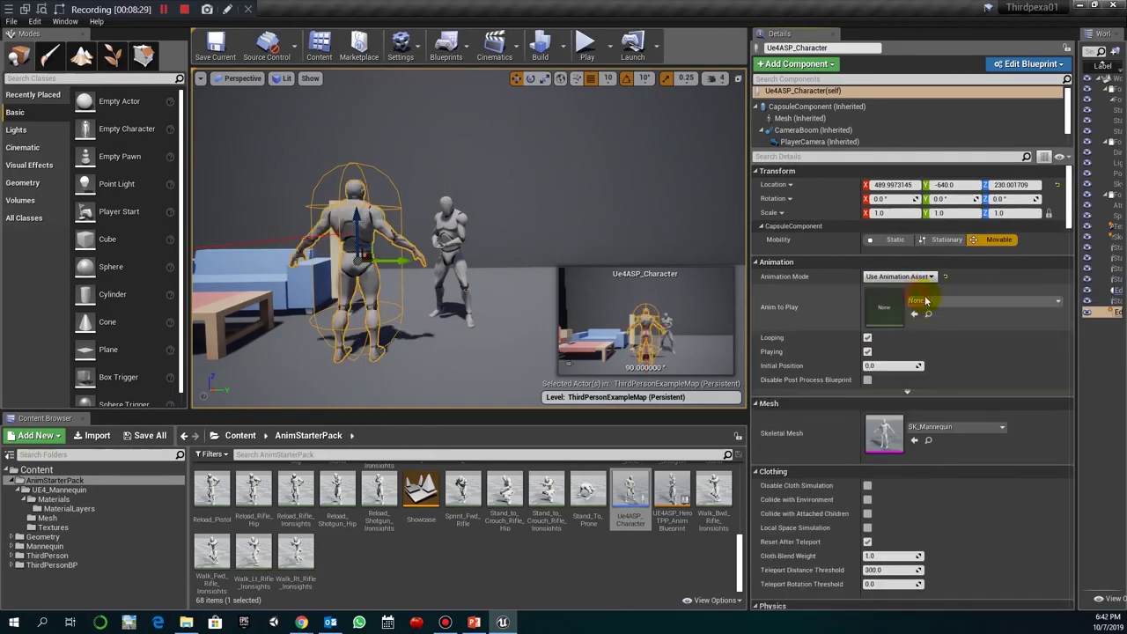
Search the Anim to Play list for 'deat' and assign Death_3.
{"action": "left_click", "coordinate": [948, 302]}
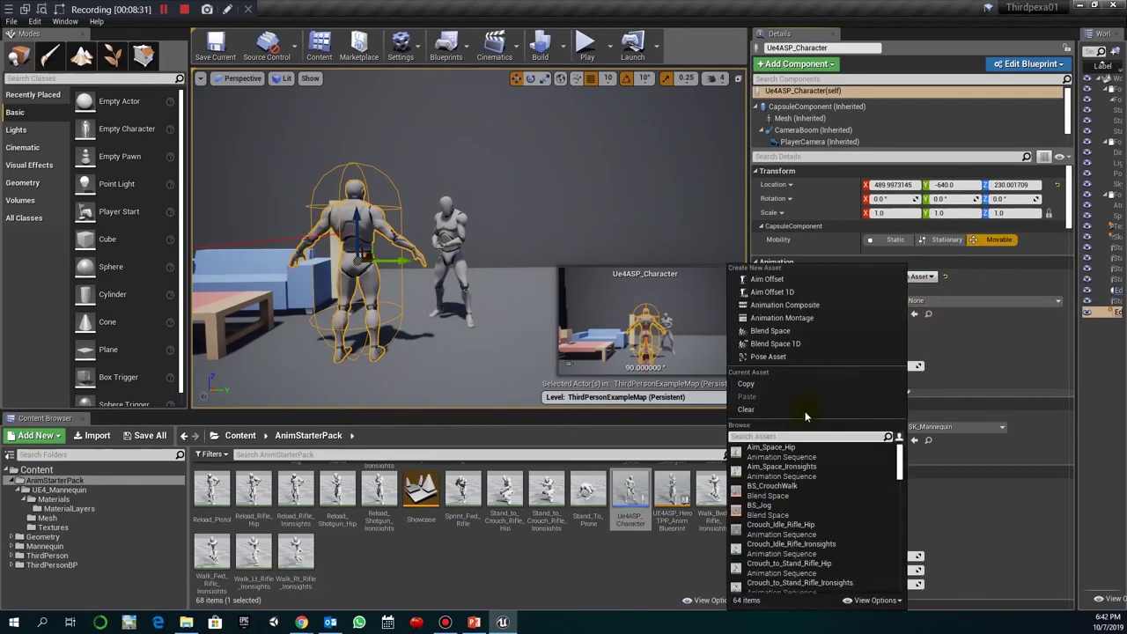
{"action": "scroll", "coordinate": [819, 476], "scroll_direction": "down", "scroll_amount": 10}
{"action": "scroll", "coordinate": [819, 493], "scroll_direction": "up", "scroll_amount": 5}
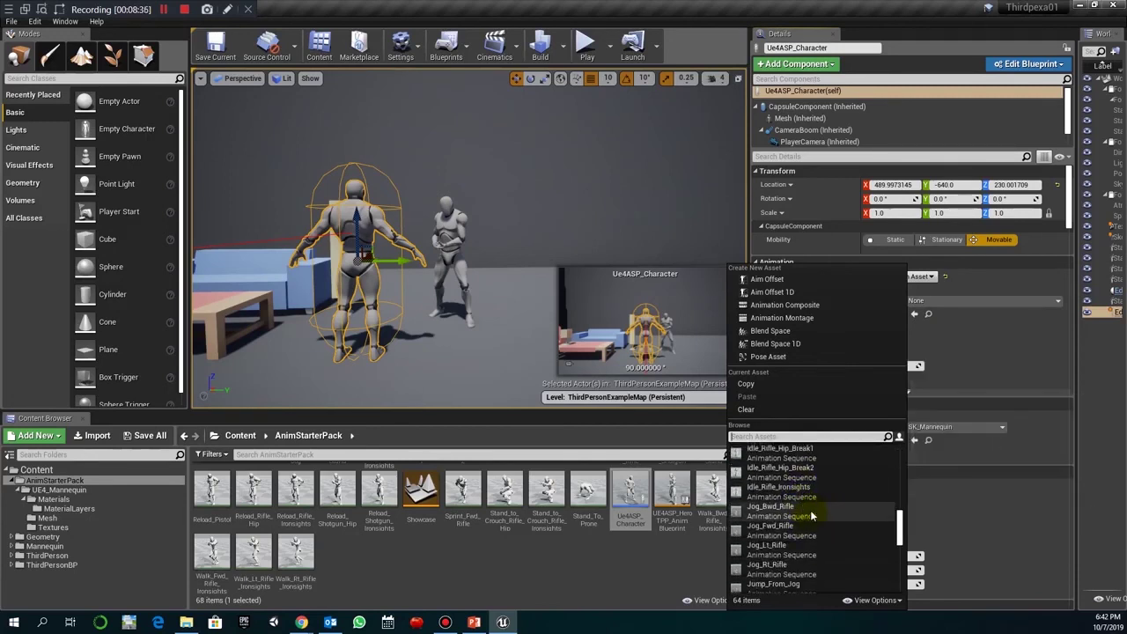
{"action": "scroll", "coordinate": [805, 520], "scroll_direction": "up", "scroll_amount": 5}
{"action": "scroll", "coordinate": [814, 509], "scroll_direction": "down", "scroll_amount": 2}
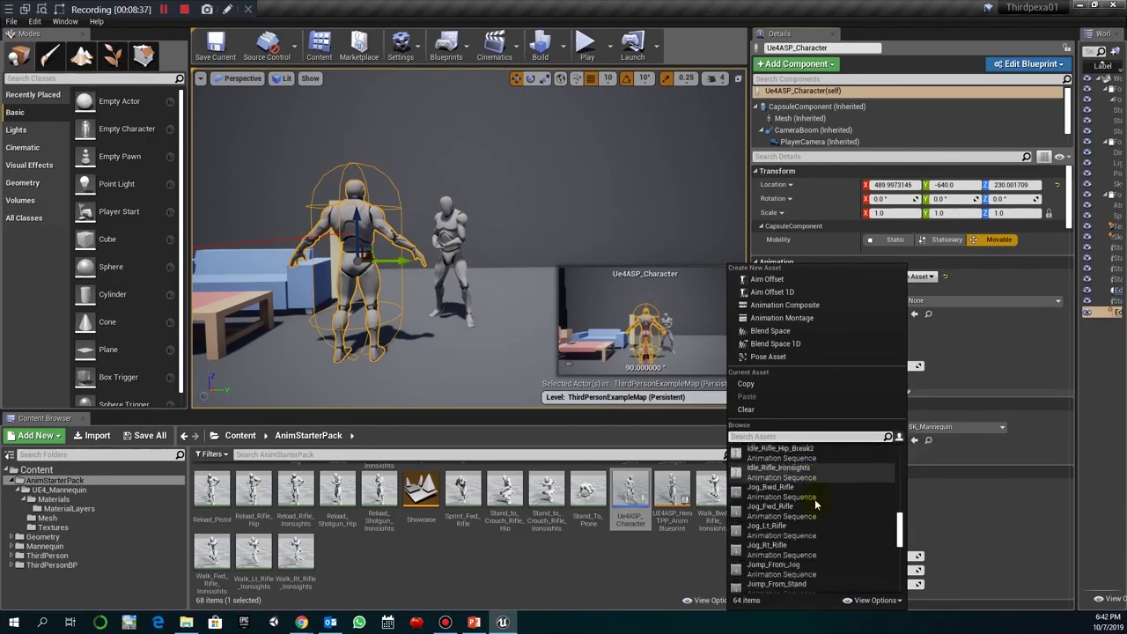
{"action": "scroll", "coordinate": [814, 502], "scroll_direction": "up", "scroll_amount": 3}
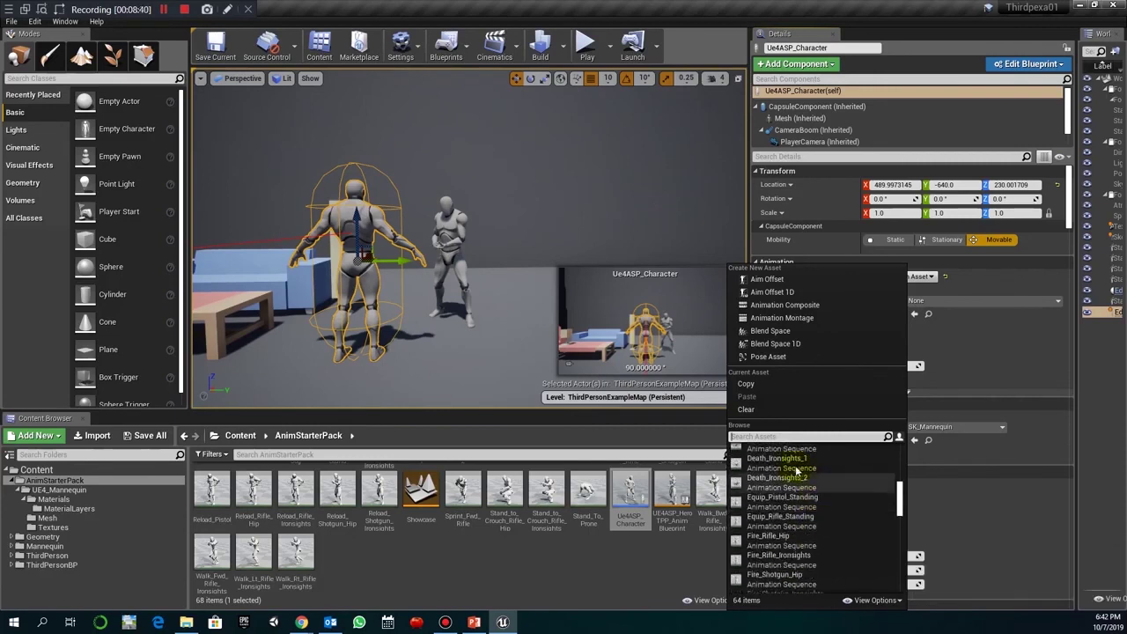
{"action": "left_click", "coordinate": [792, 437]}
{"action": "type", "text": "death"}
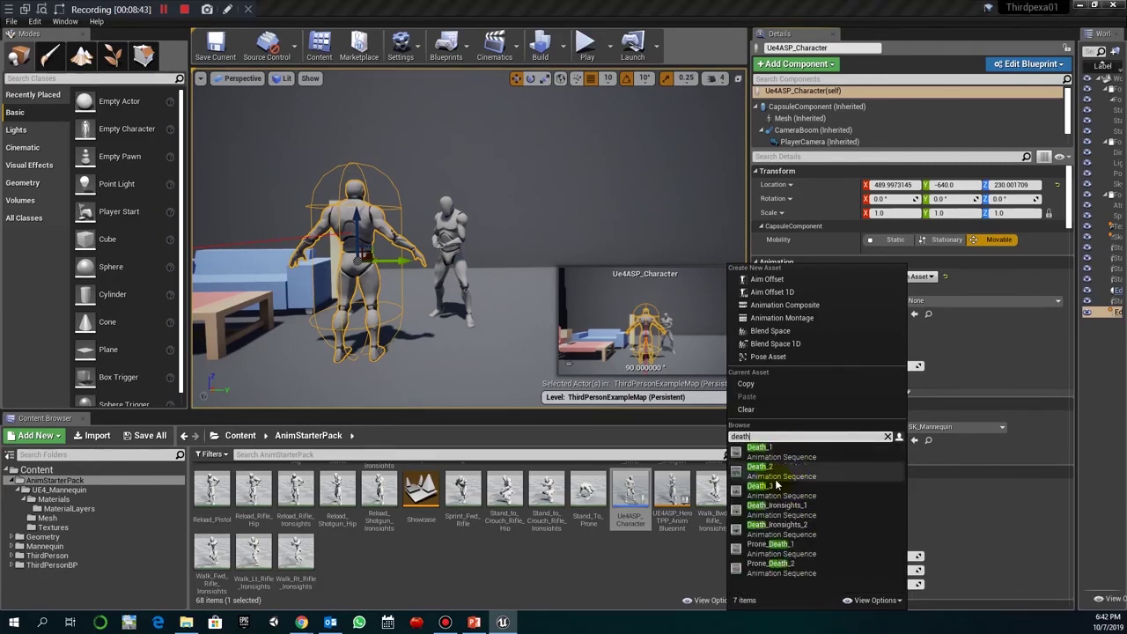
{"action": "left_click", "coordinate": [761, 487]}
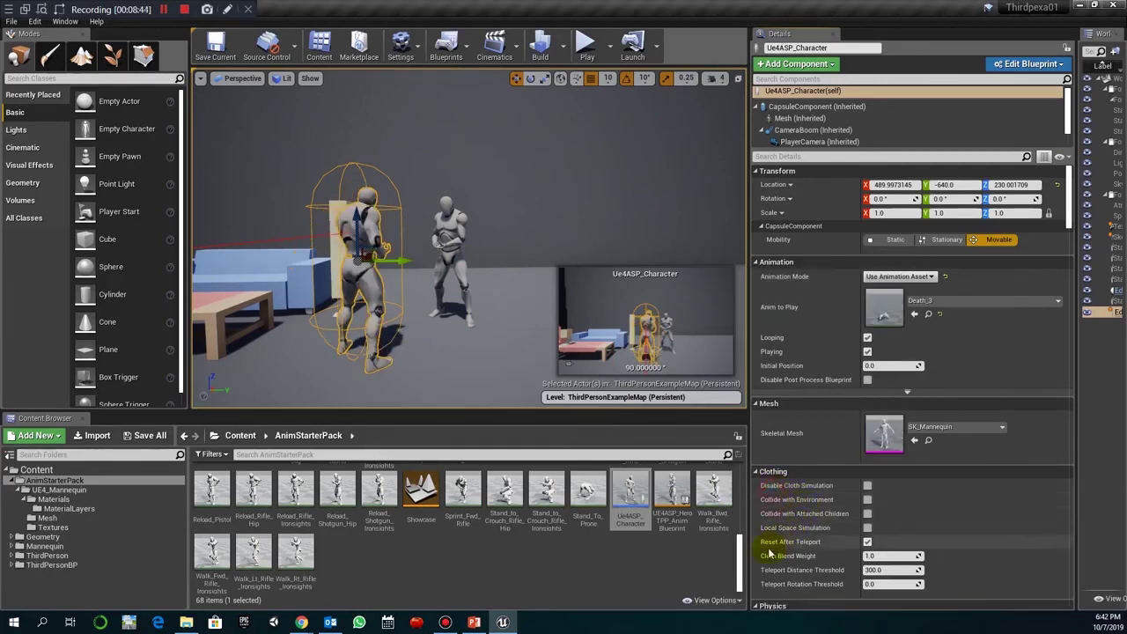
Deselect the character and play the level to preview the death animations.
{"action": "left_click", "coordinate": [545, 216]}
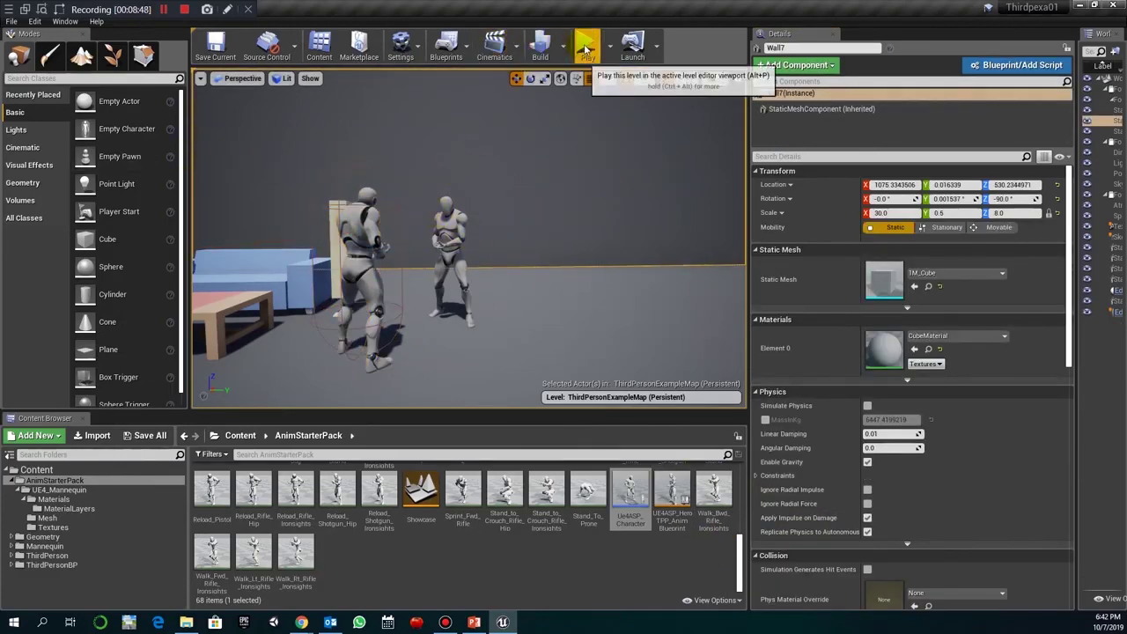
{"action": "left_click", "coordinate": [512, 210]}
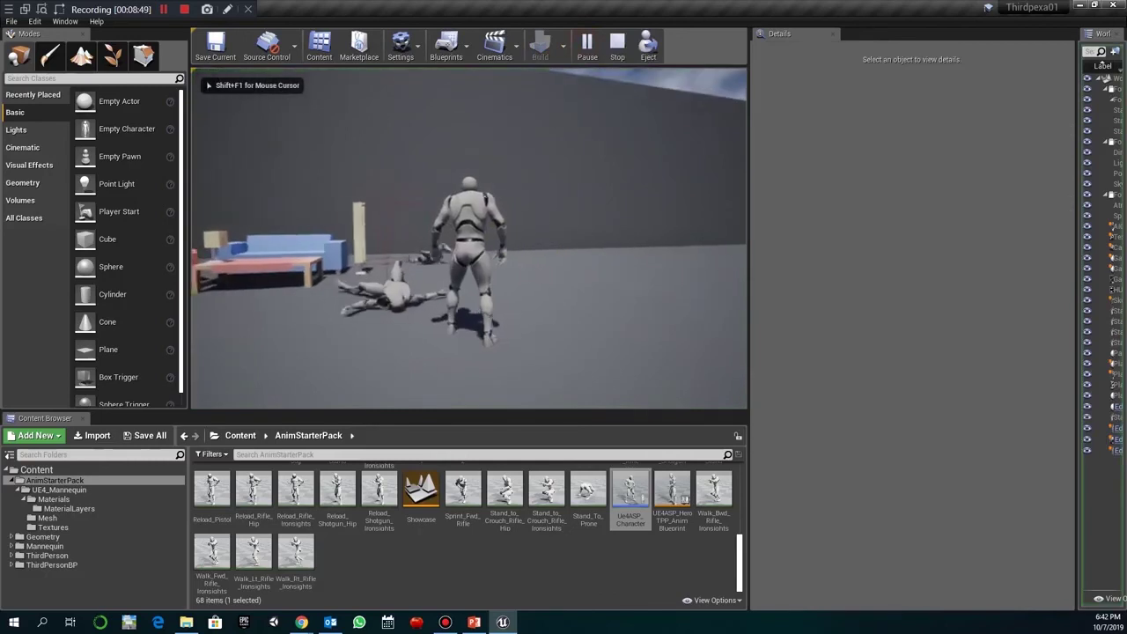